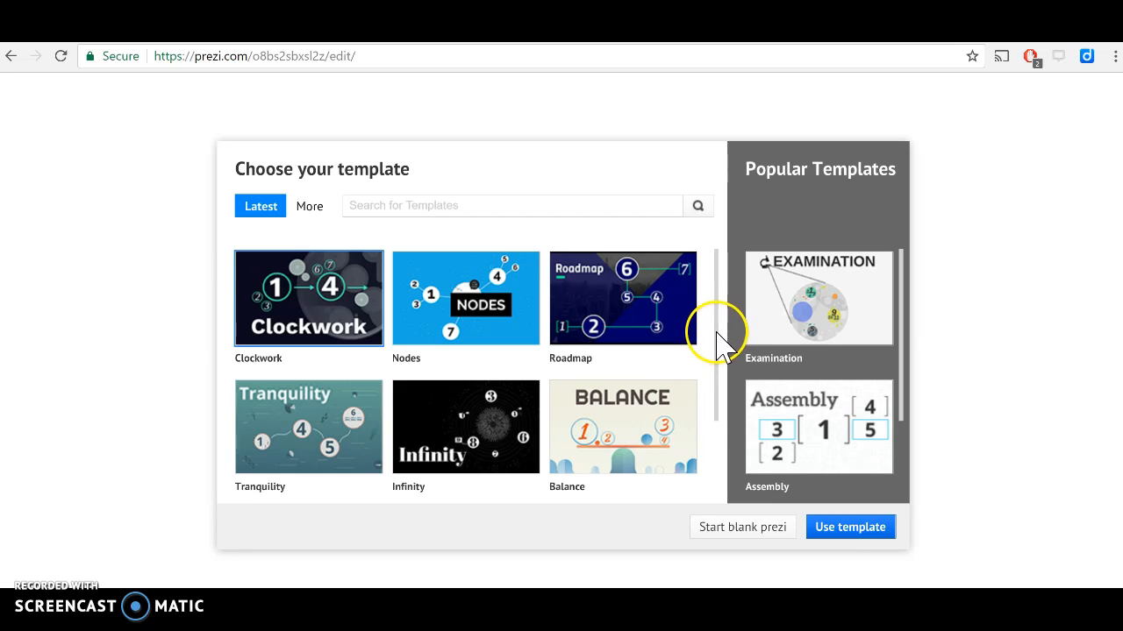
Start the prezi from the Social Network template in the extended template collection.
{"action": "mouse_move", "coordinate": [719, 331]}
{"action": "left_mouse_down"}
{"action": "mouse_move", "coordinate": [717, 359]}
{"action": "mouse_move", "coordinate": [714, 325]}
{"action": "left_mouse_up"}
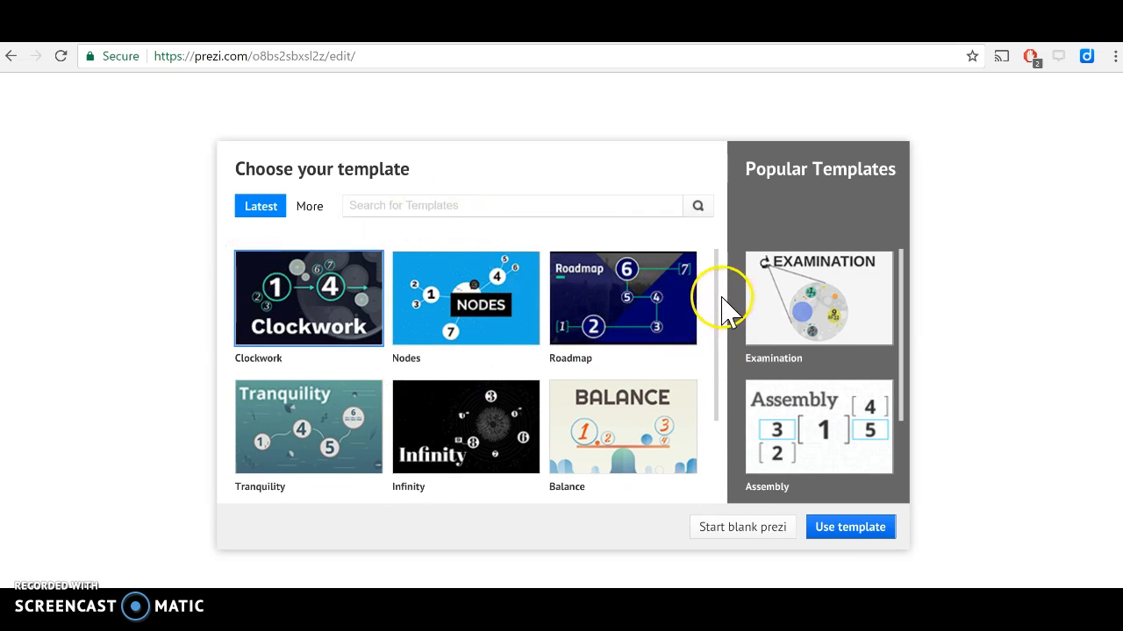
{"action": "mouse_move", "coordinate": [719, 306]}
{"action": "left_mouse_down"}
{"action": "mouse_move", "coordinate": [724, 376]}
{"action": "mouse_move", "coordinate": [718, 300]}
{"action": "left_mouse_up"}
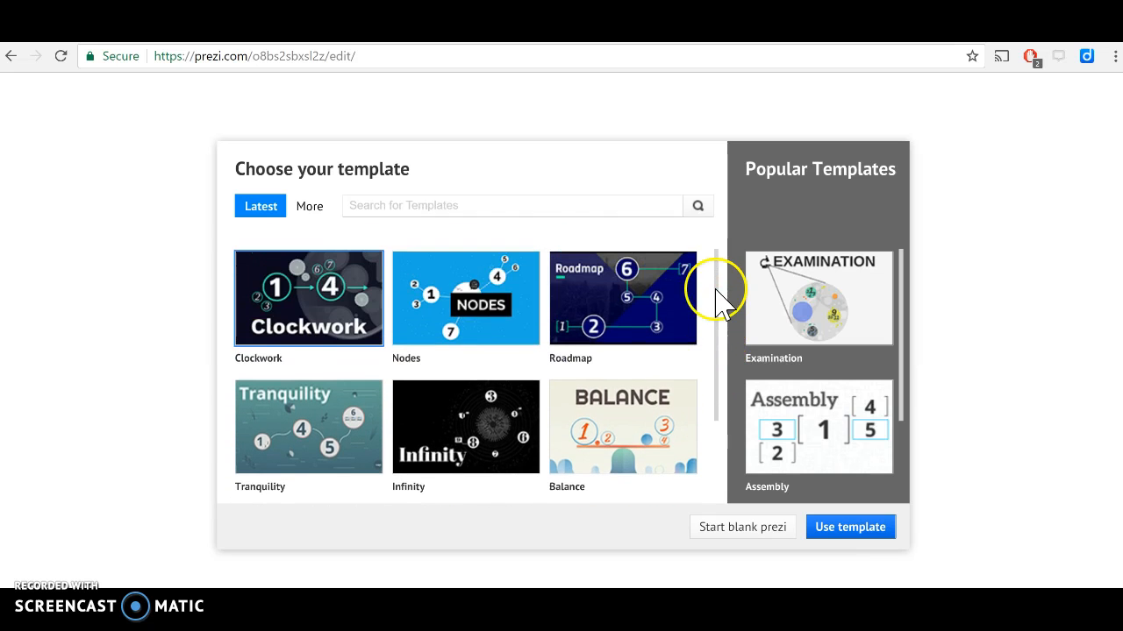
{"action": "left_click", "coordinate": [312, 226]}
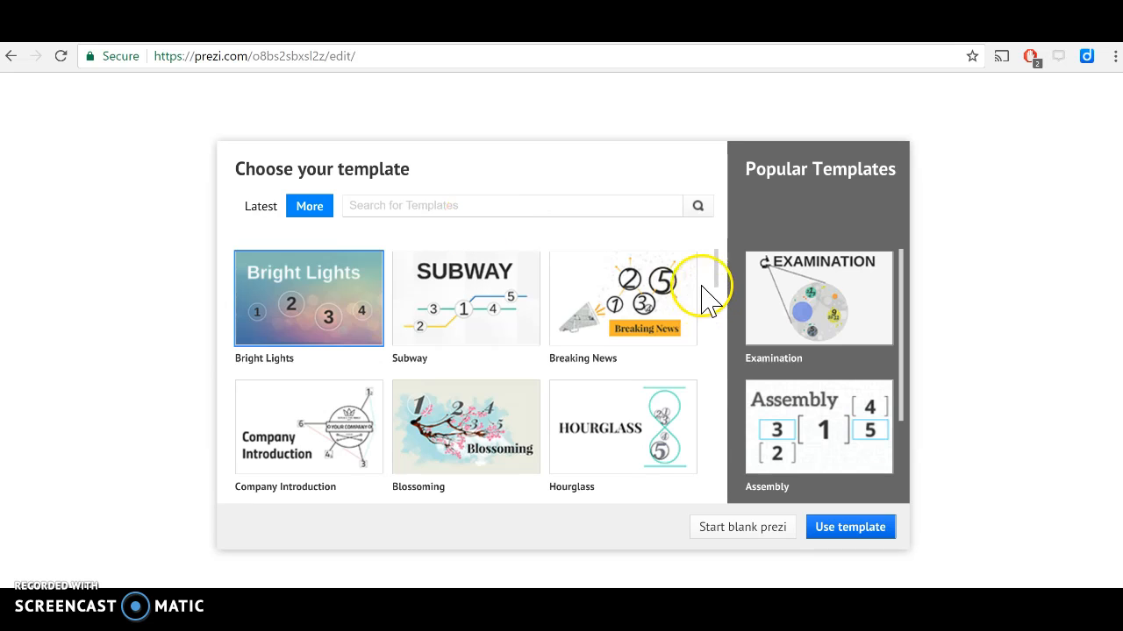
{"action": "left_click_drag", "start_coordinate": [717, 276], "coordinate": [718, 312]}
{"action": "left_click", "coordinate": [276, 323]}
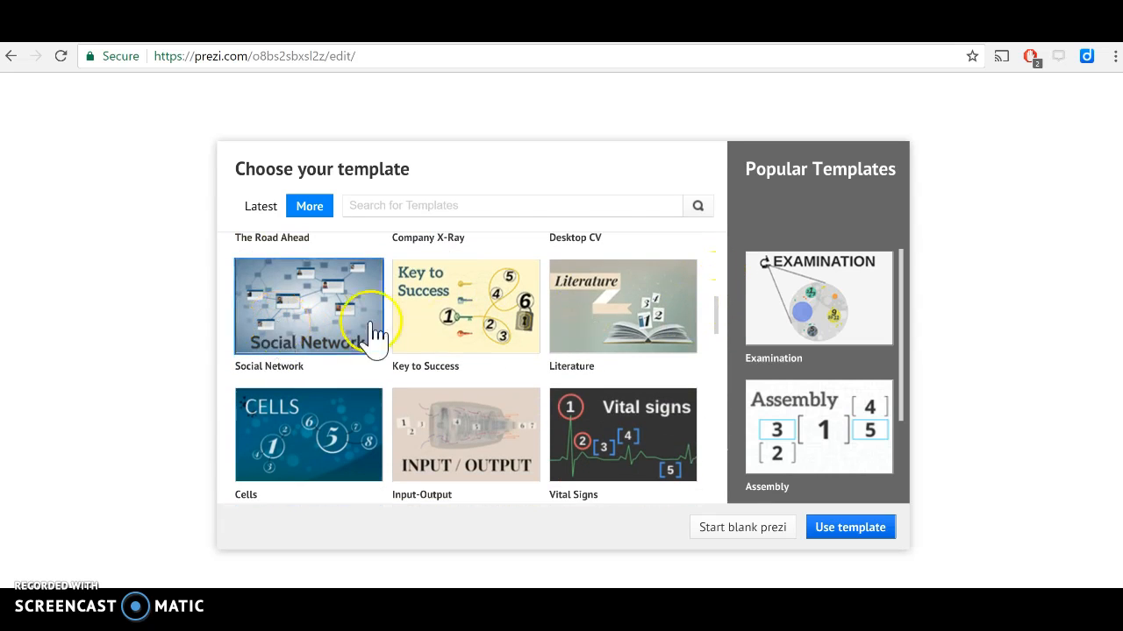
{"action": "left_click", "coordinate": [840, 529]}
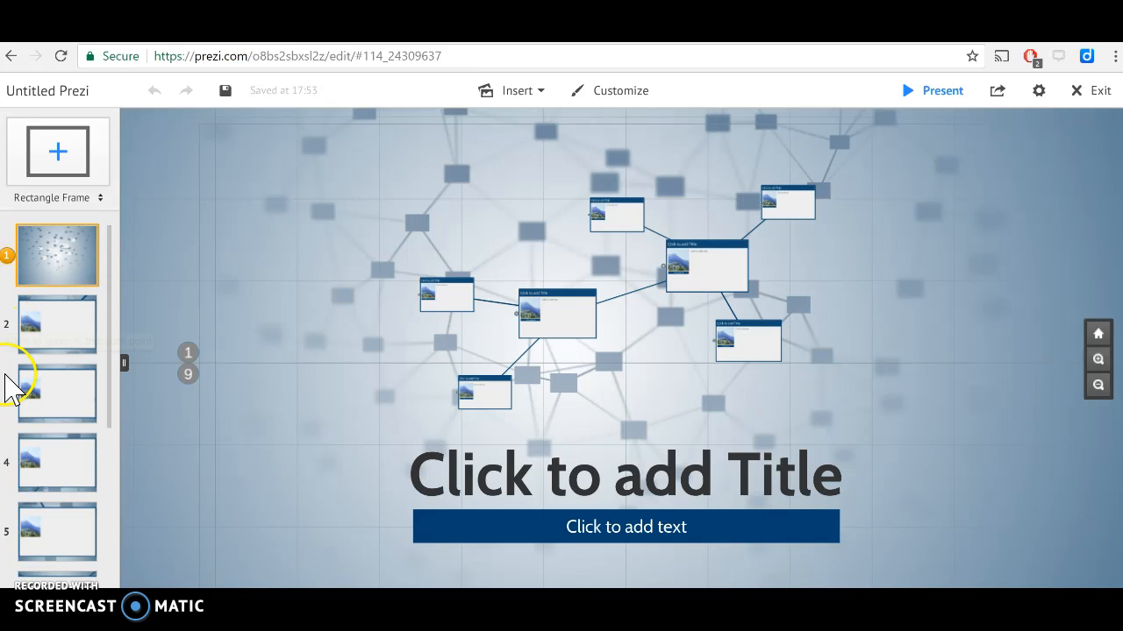
Examine the template's overview and the layouts of path points 2 through 5.
{"action": "left_click_drag", "start_coordinate": [42, 351], "coordinate": [48, 297]}
{"action": "left_click_drag", "start_coordinate": [56, 342], "coordinate": [50, 277]}
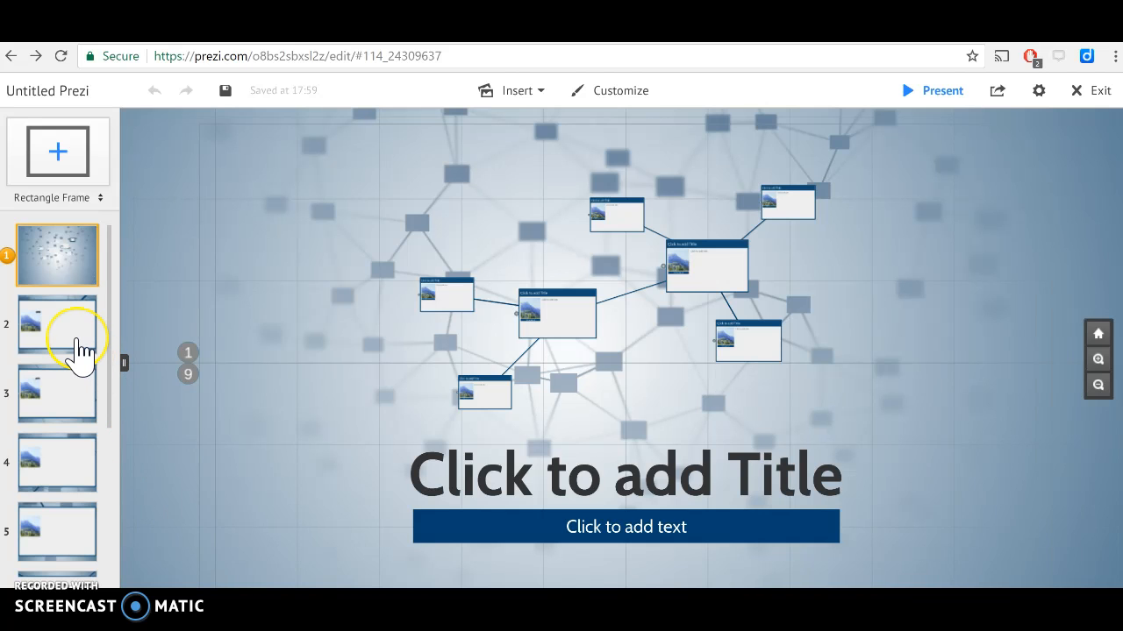
{"action": "left_click", "coordinate": [78, 342]}
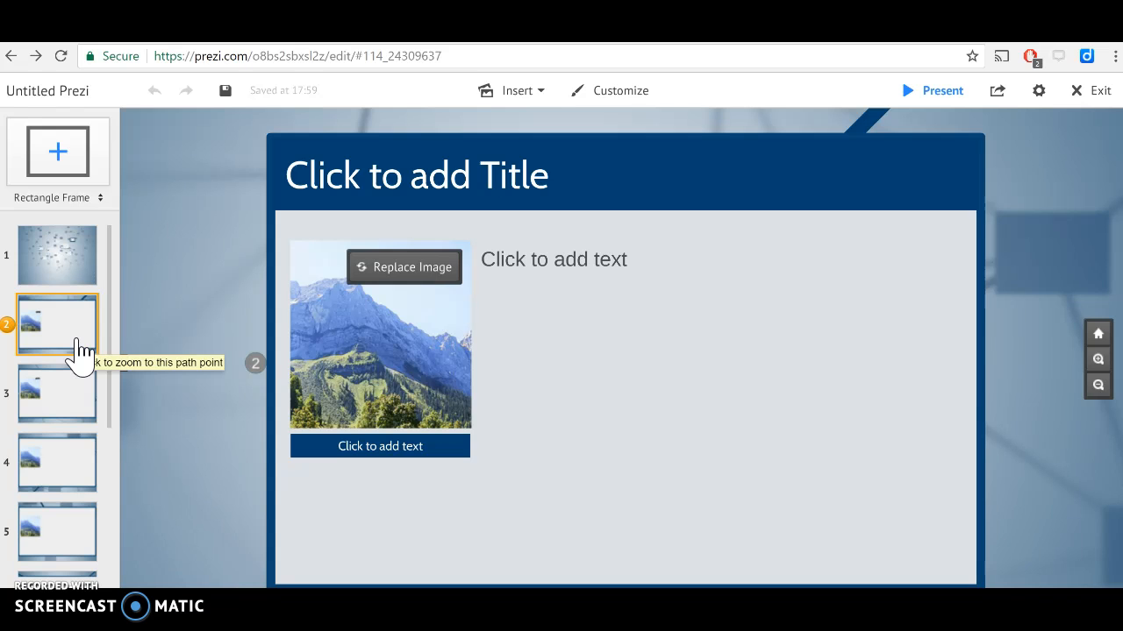
{"action": "left_click", "coordinate": [57, 413]}
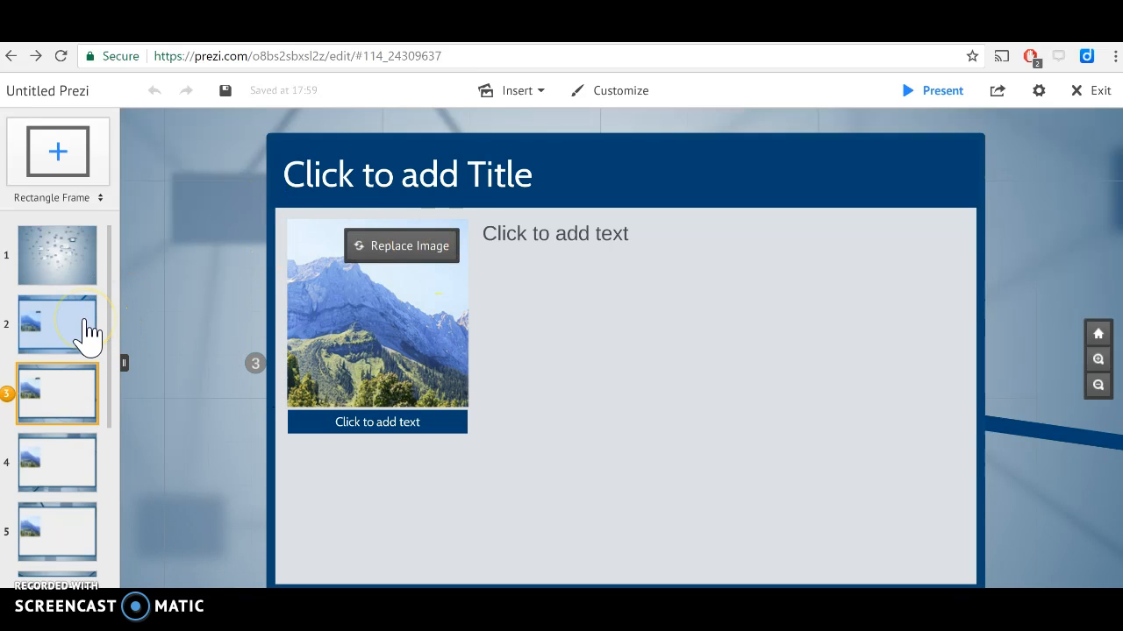
{"action": "left_click", "coordinate": [85, 330]}
{"action": "left_click", "coordinate": [72, 266]}
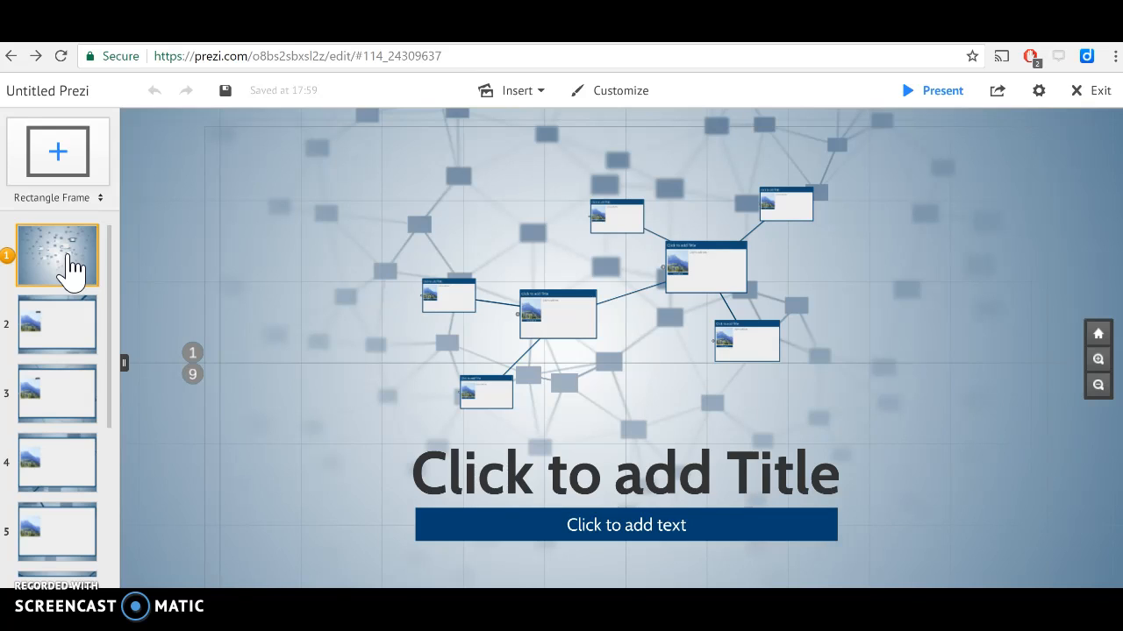
{"action": "left_click", "coordinate": [92, 482]}
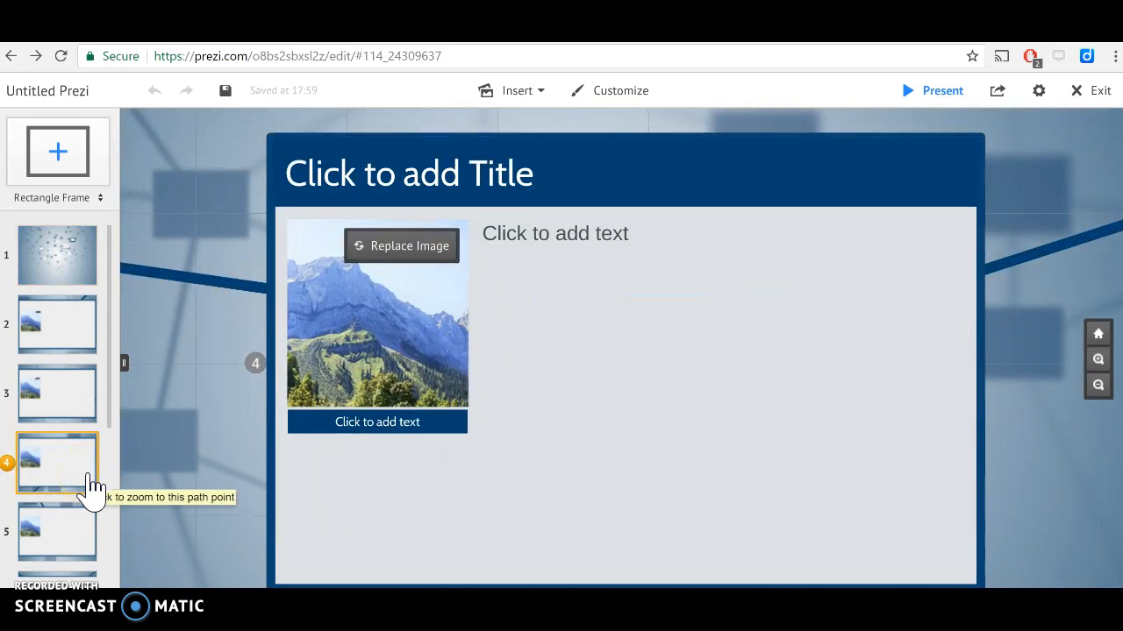
{"action": "left_click", "coordinate": [77, 527]}
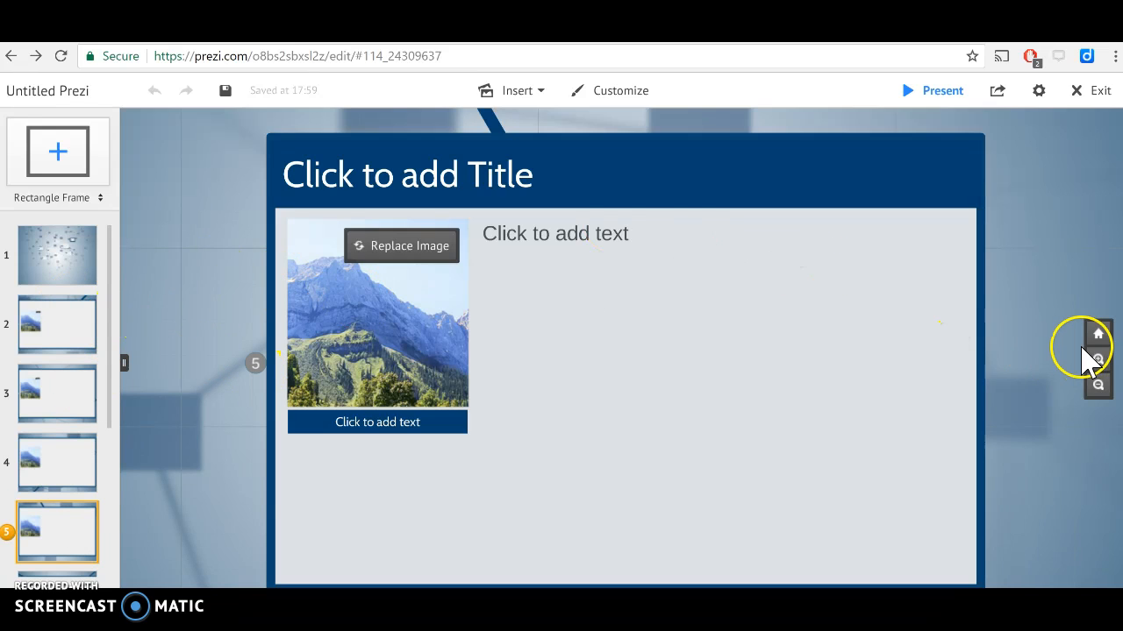
Return to the overview and enter "Prezi" as the presentation's main title.
{"action": "left_click", "coordinate": [1099, 335]}
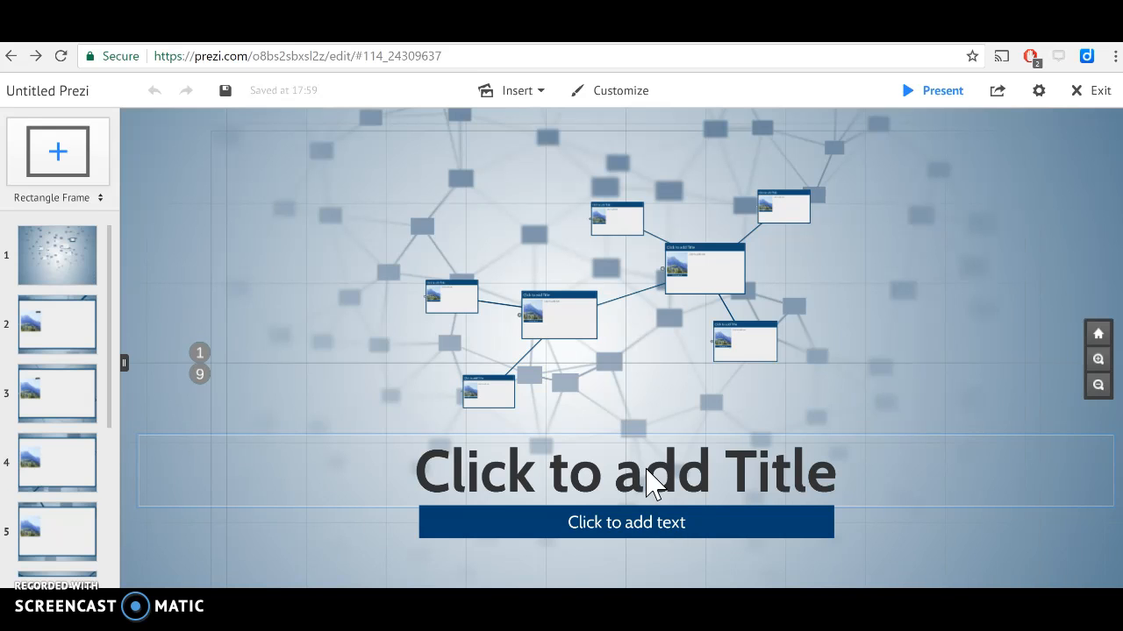
{"action": "left_click", "coordinate": [646, 470]}
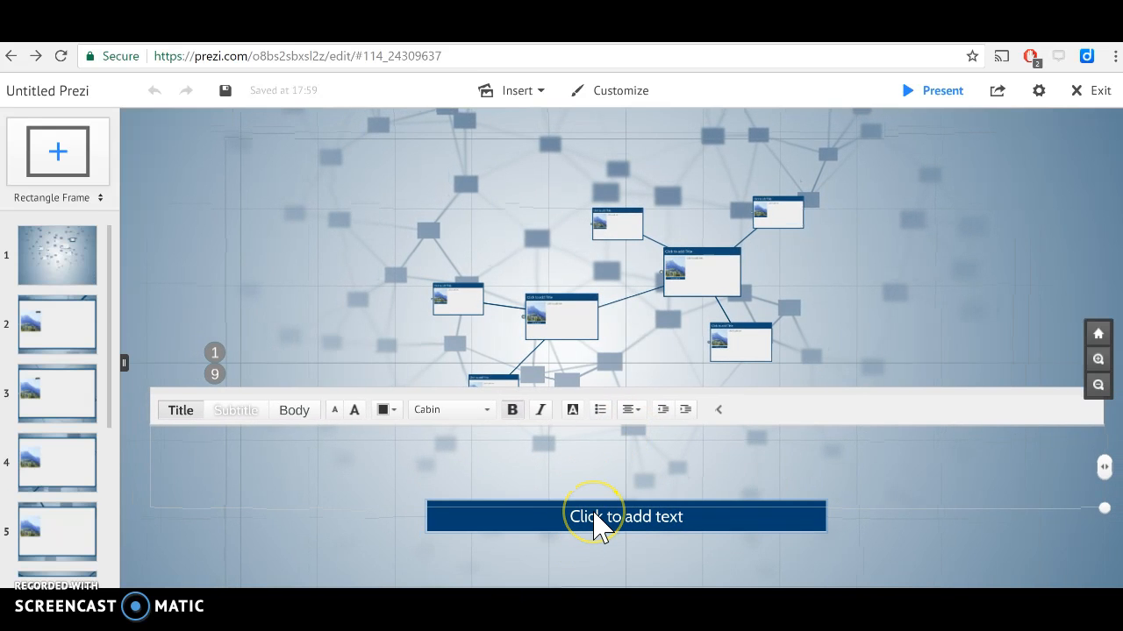
{"action": "type", "text": "Prezi"}
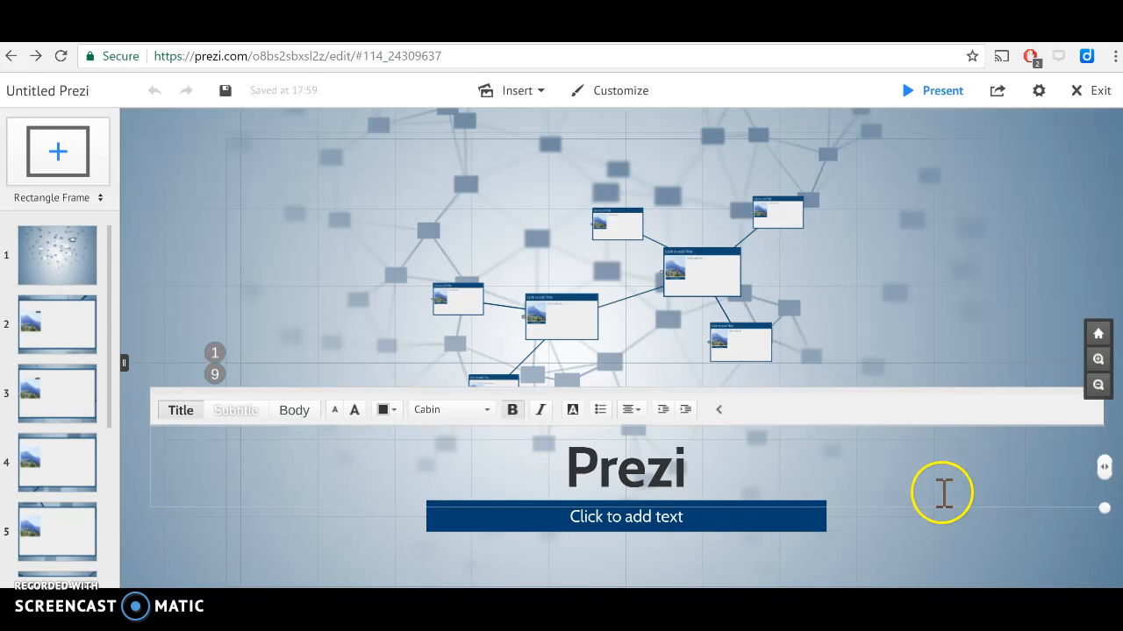
{"action": "left_click", "coordinate": [940, 519]}
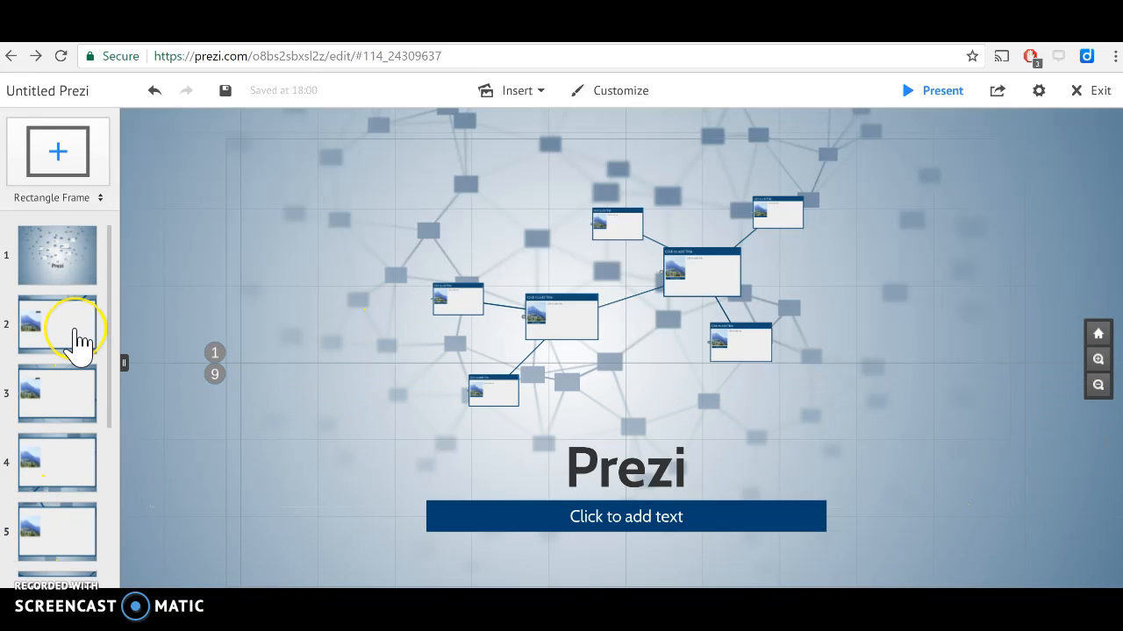
Replace the placeholder mountain image in path point 2 with the recommended picture of a dry golden field under a blue sky.
{"action": "left_click", "coordinate": [77, 338]}
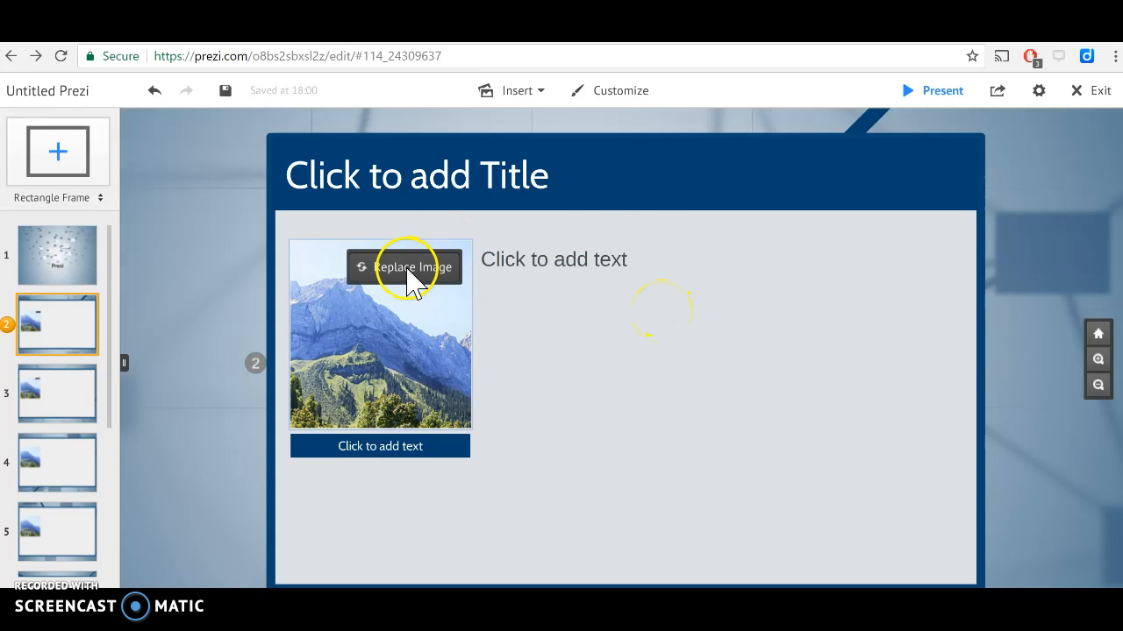
{"action": "left_click", "coordinate": [412, 279]}
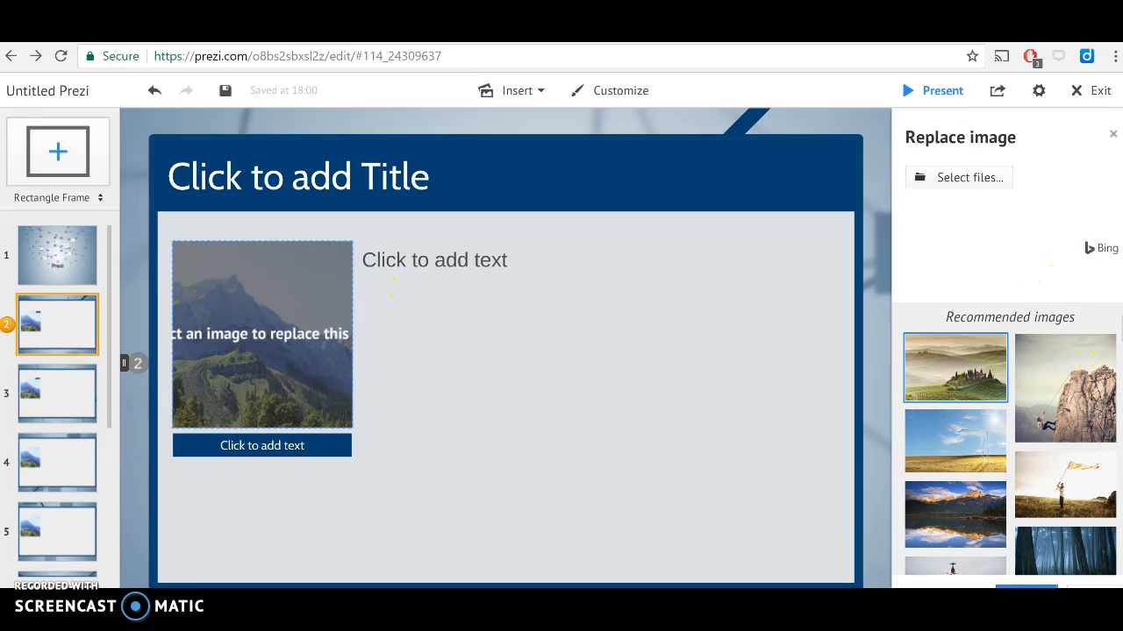
{"action": "left_click", "coordinate": [966, 506]}
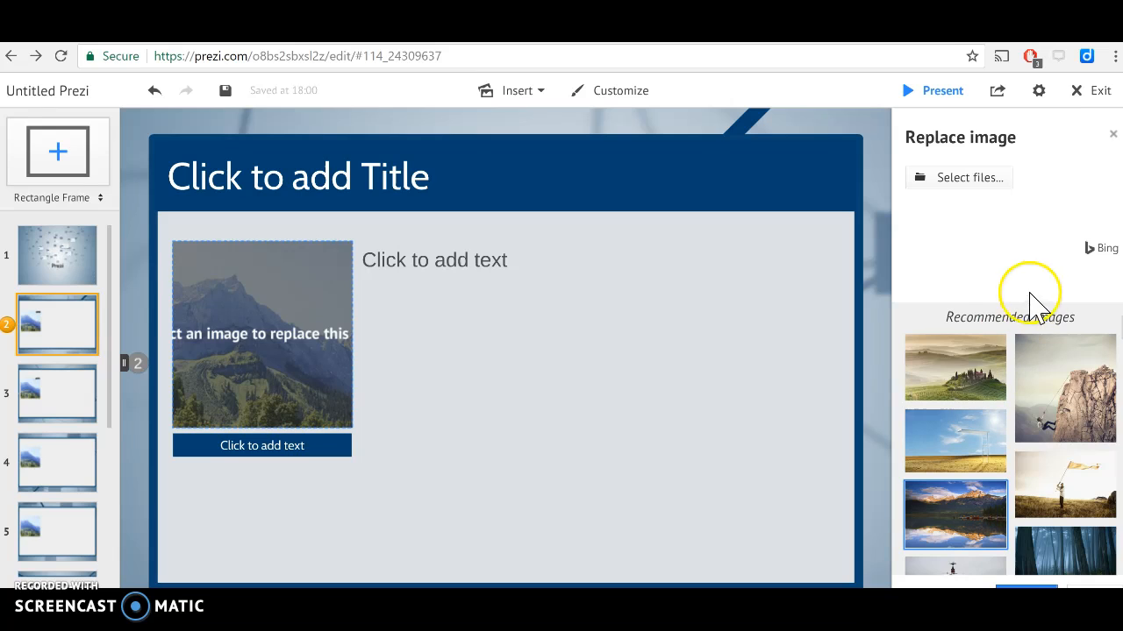
{"action": "left_click", "coordinate": [962, 451]}
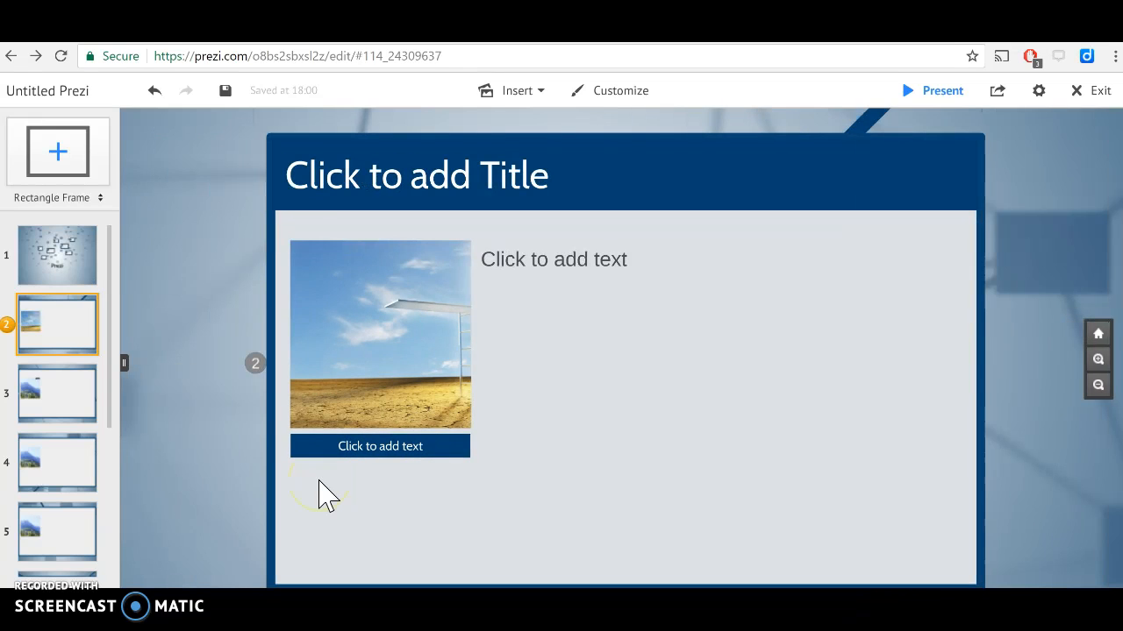
Enter "Sample" as the caption below the image in path point 2.
{"action": "left_click", "coordinate": [380, 449]}
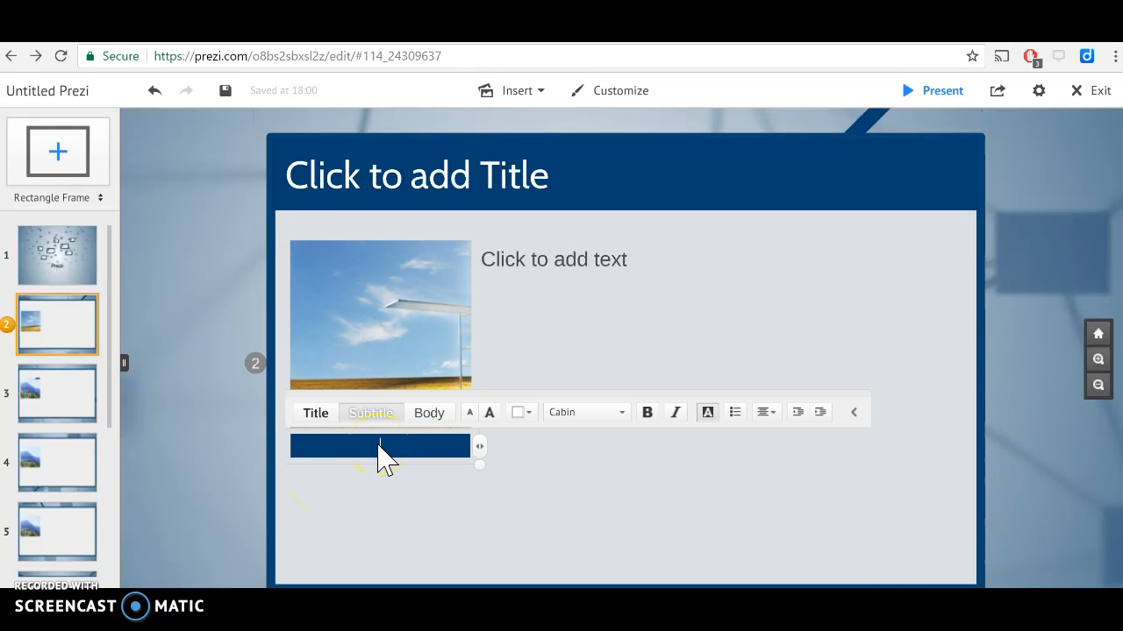
{"action": "type", "text": "Sample"}
{"action": "left_click", "coordinate": [507, 435]}
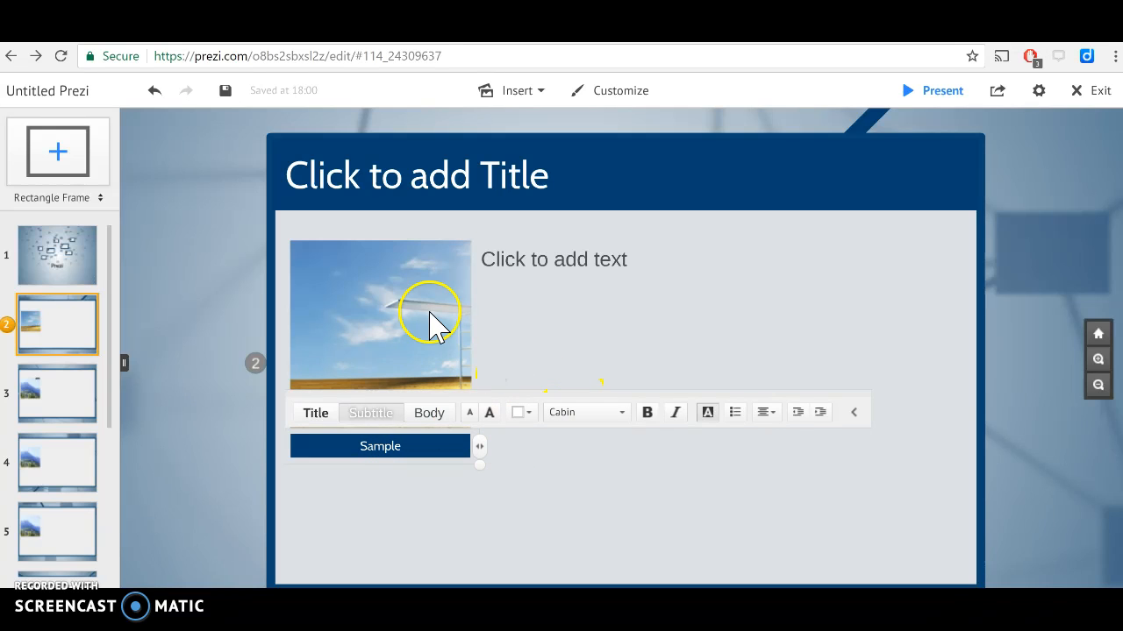
Enter "Text sample" as the body text beside the image in path point 2.
{"action": "left_click", "coordinate": [537, 262]}
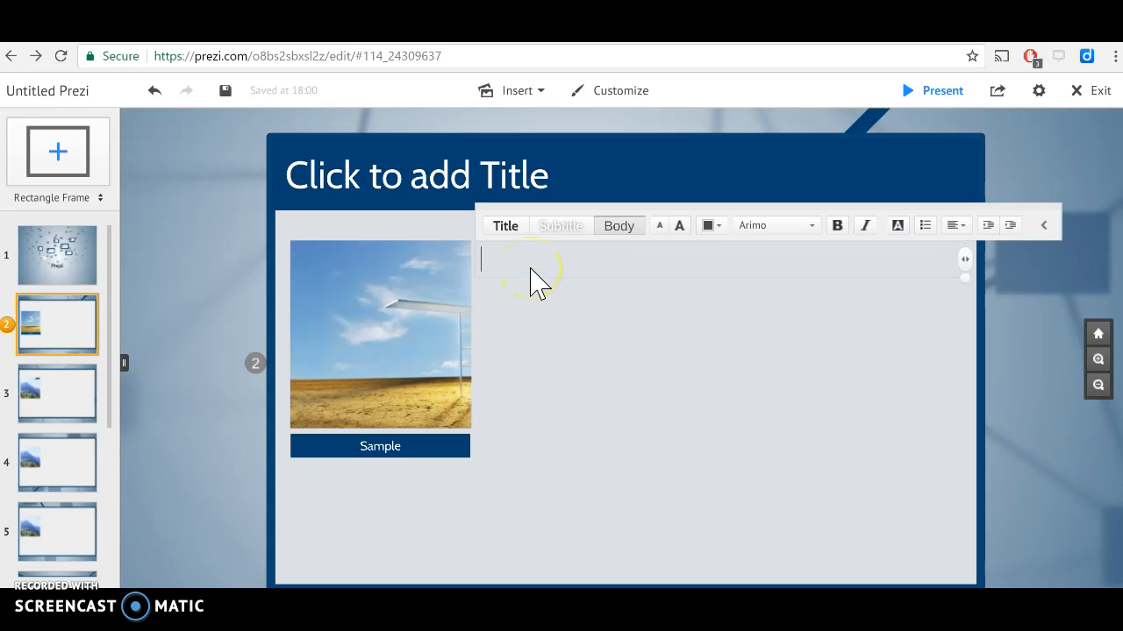
{"action": "type", "text": "Text sample"}
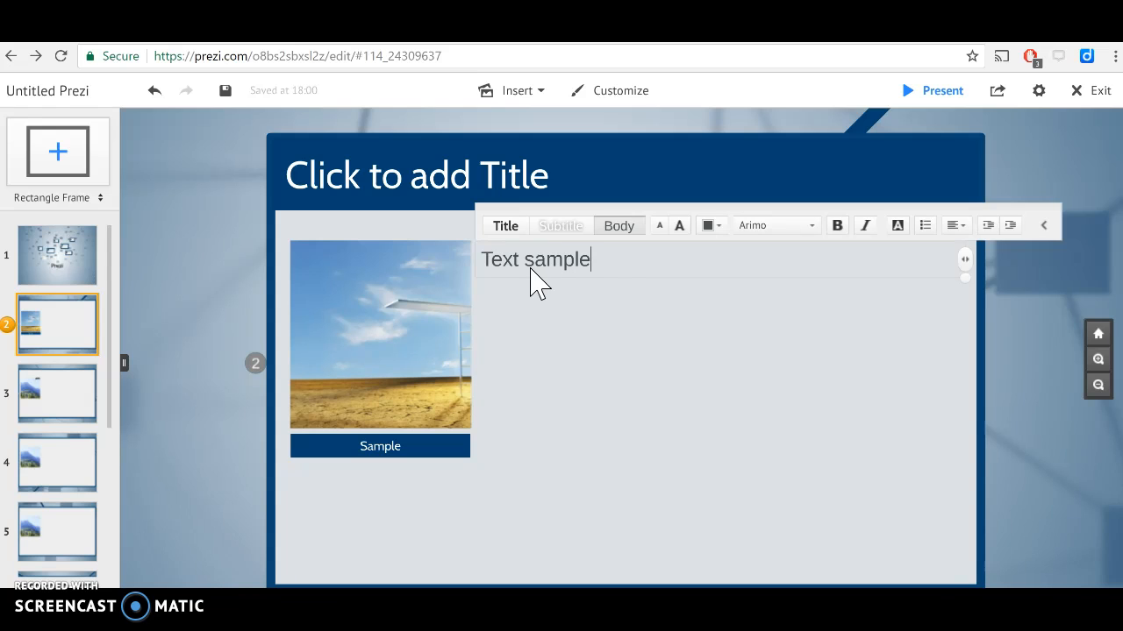
{"action": "left_click", "coordinate": [190, 282]}
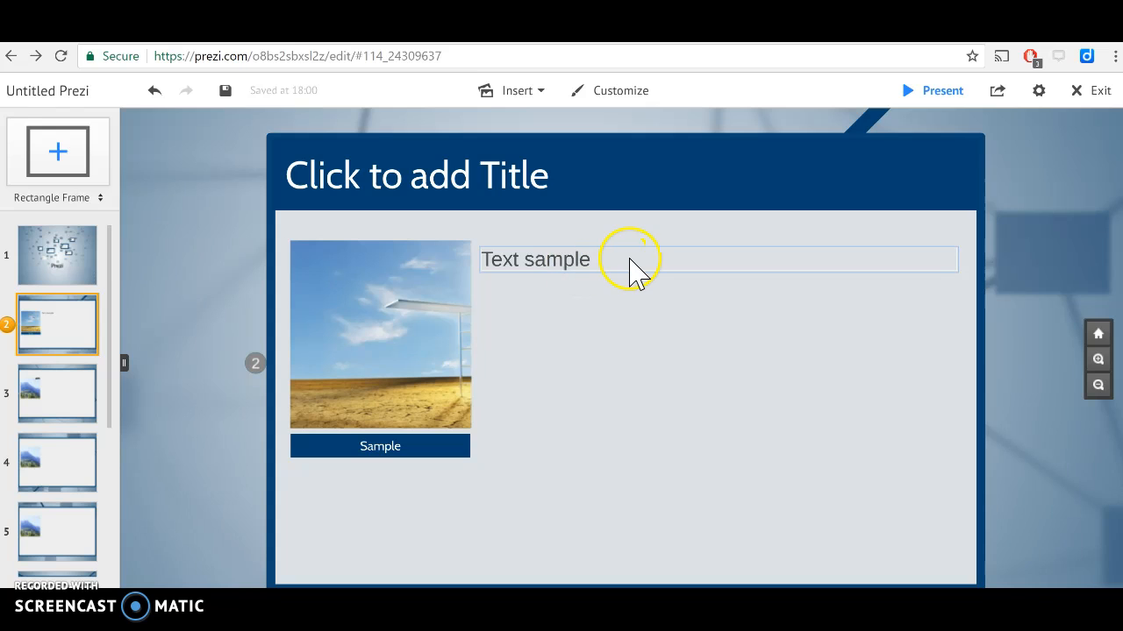
{"action": "left_click", "coordinate": [630, 259]}
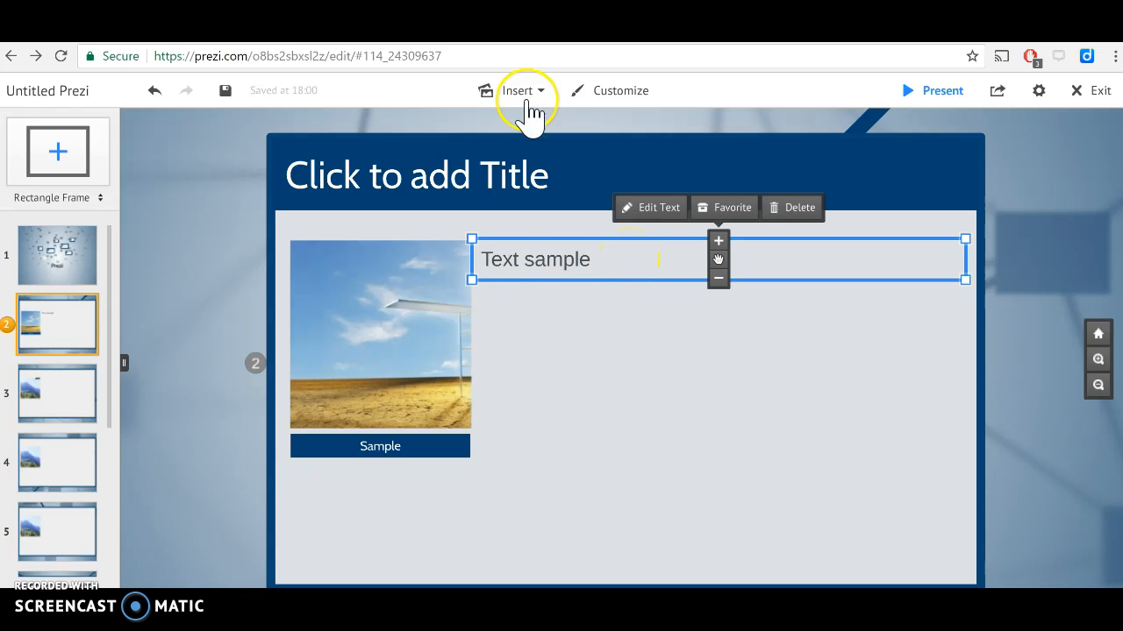
{"action": "left_click", "coordinate": [519, 447]}
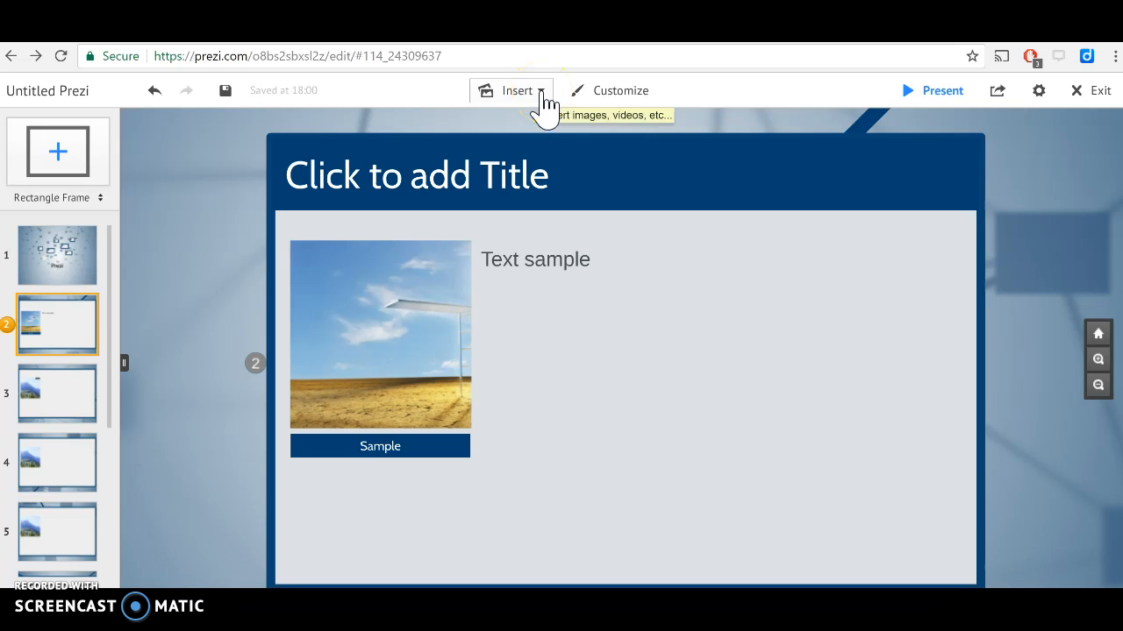
{"action": "left_click", "coordinate": [541, 92]}
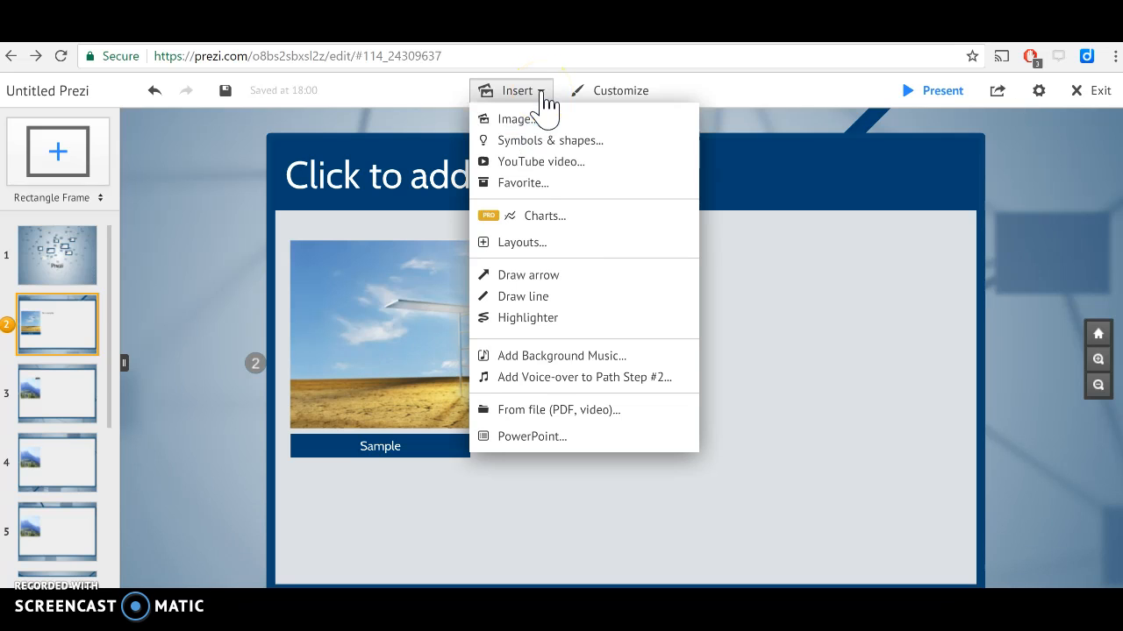
{"action": "left_click", "coordinate": [523, 144]}
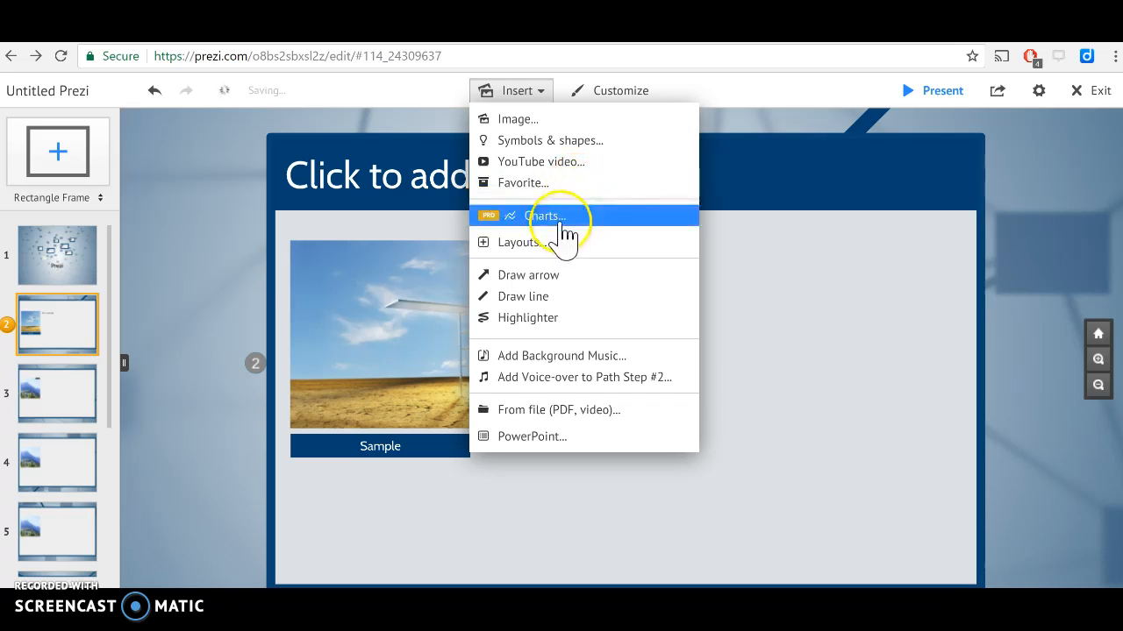
{"action": "left_click", "coordinate": [544, 361]}
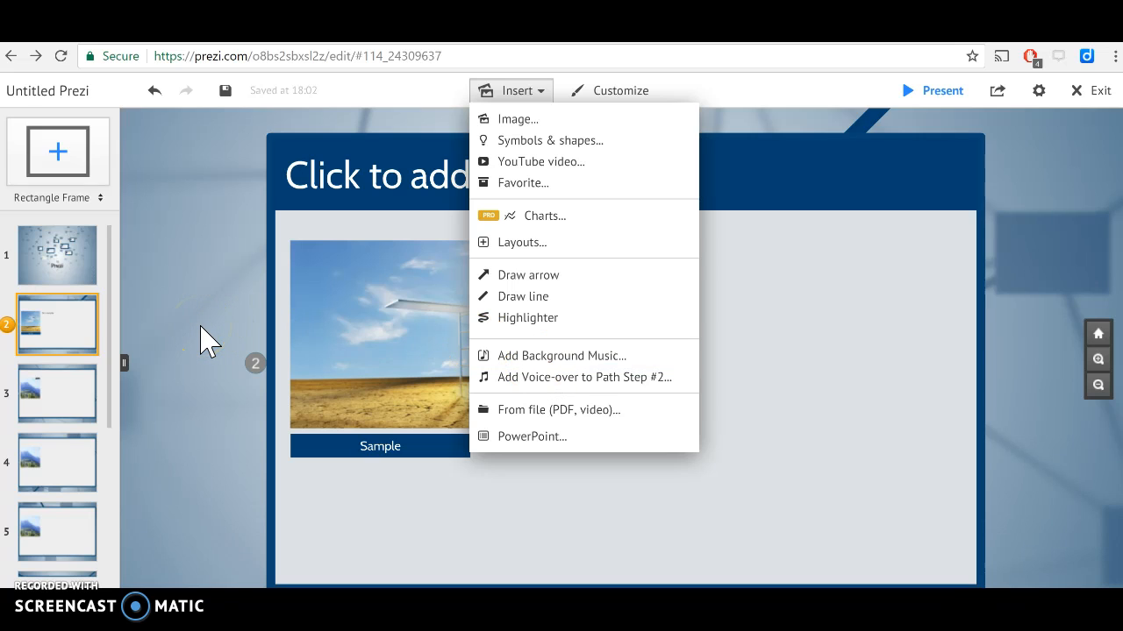
{"action": "left_click", "coordinate": [570, 437]}
{"action": "left_click", "coordinate": [226, 397]}
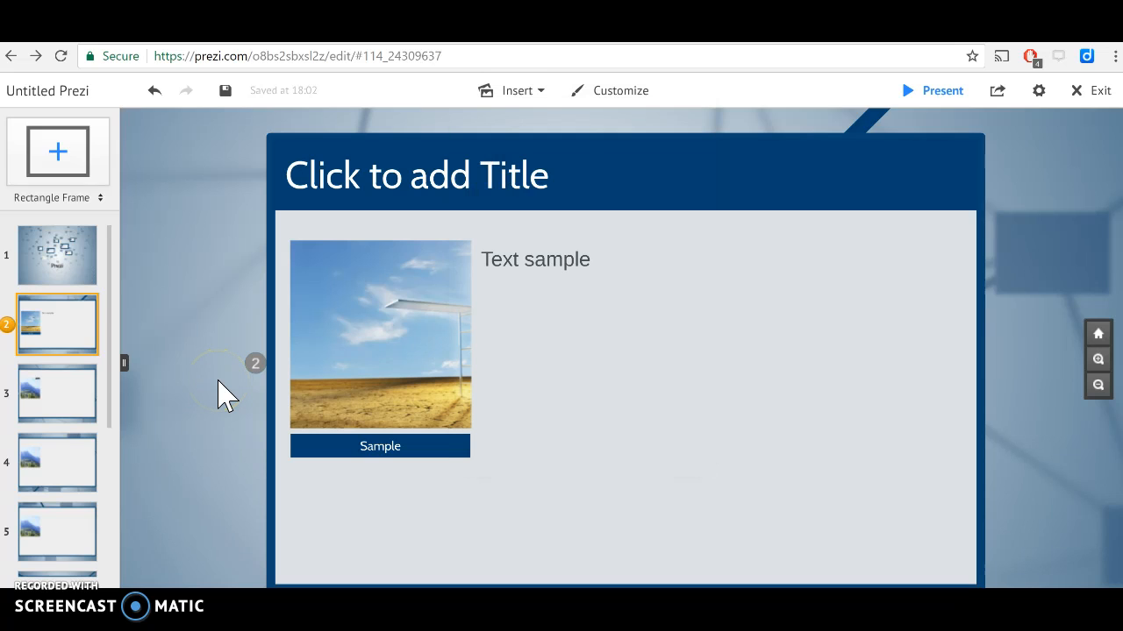
View path points 3 and 4, and return to the overview at path point 1.
{"action": "left_click", "coordinate": [61, 386]}
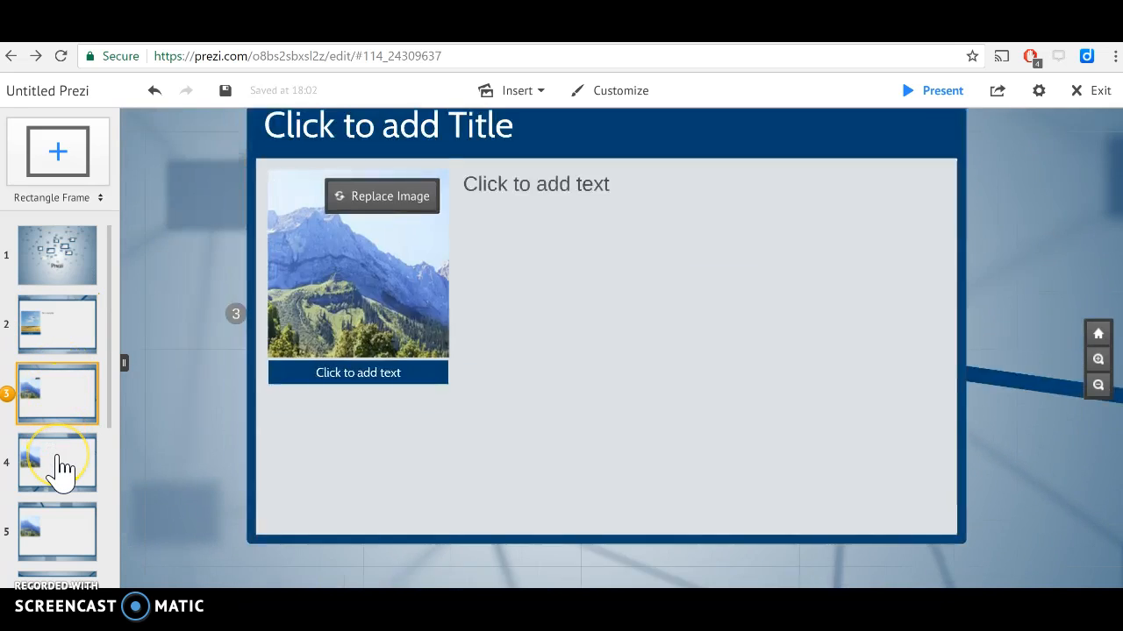
{"action": "left_click", "coordinate": [58, 467]}
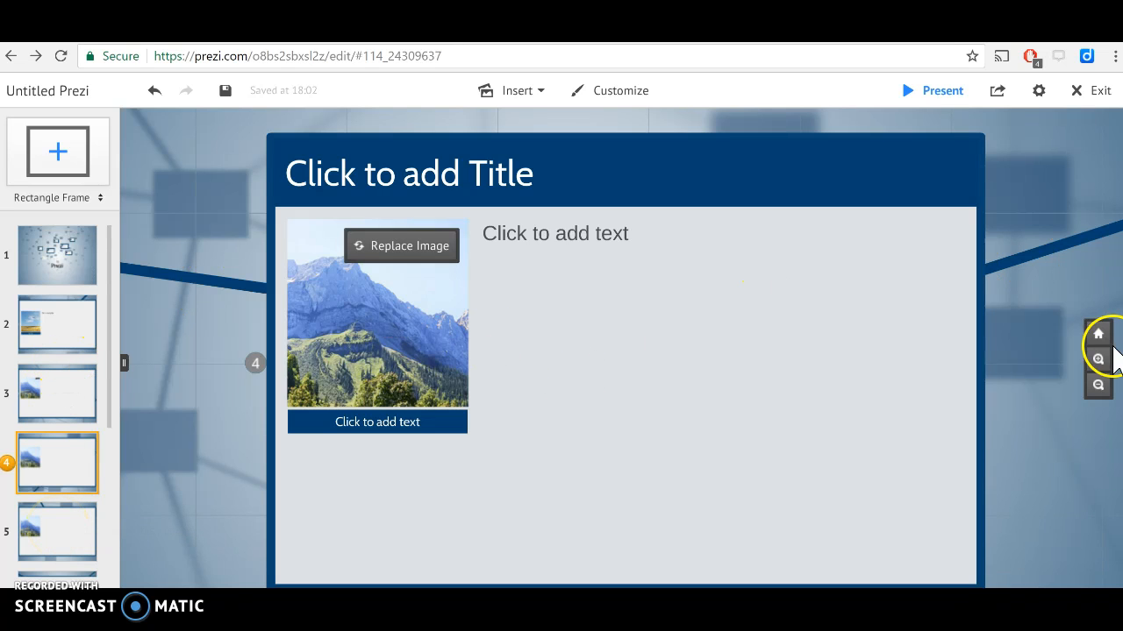
{"action": "left_click", "coordinate": [1102, 335]}
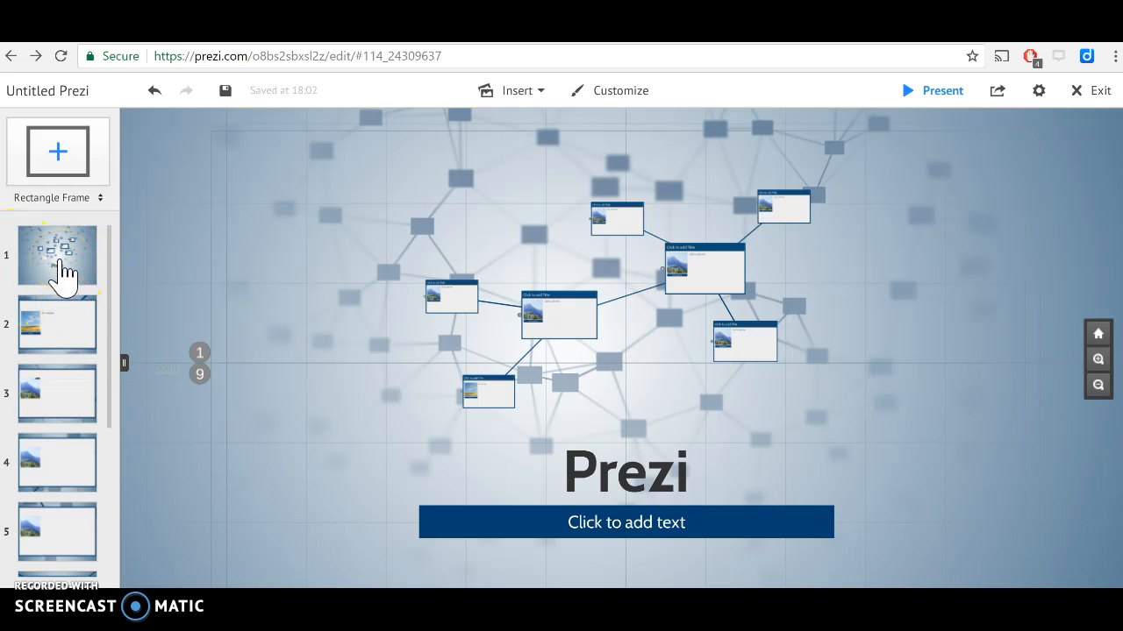
{"action": "left_click_drag", "start_coordinate": [51, 298], "coordinate": [44, 340]}
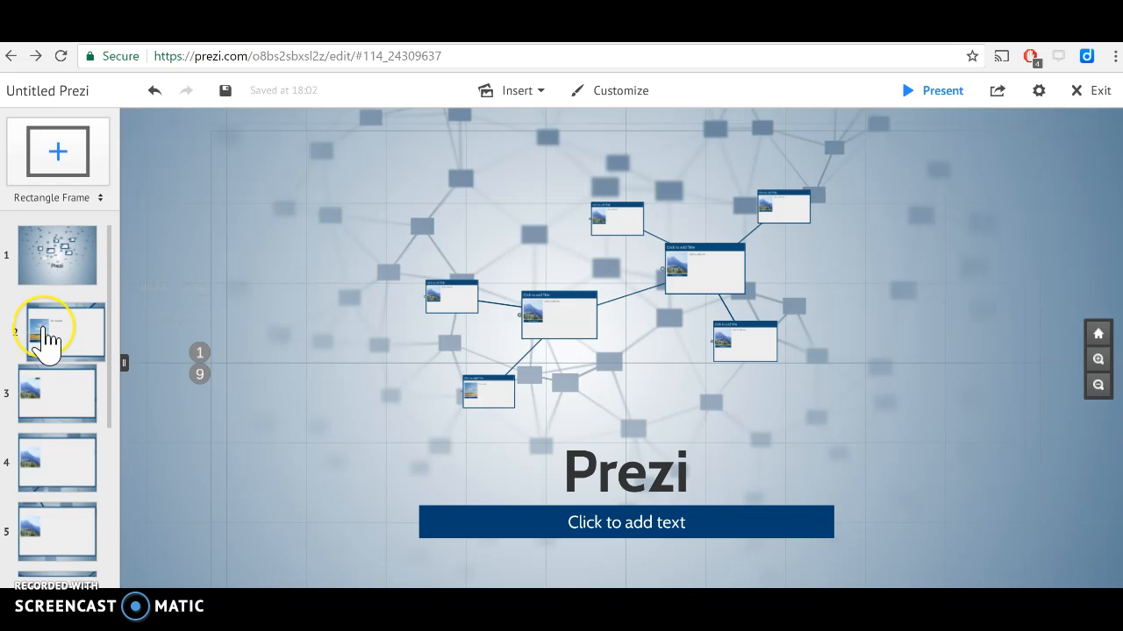
{"action": "left_click", "coordinate": [44, 263]}
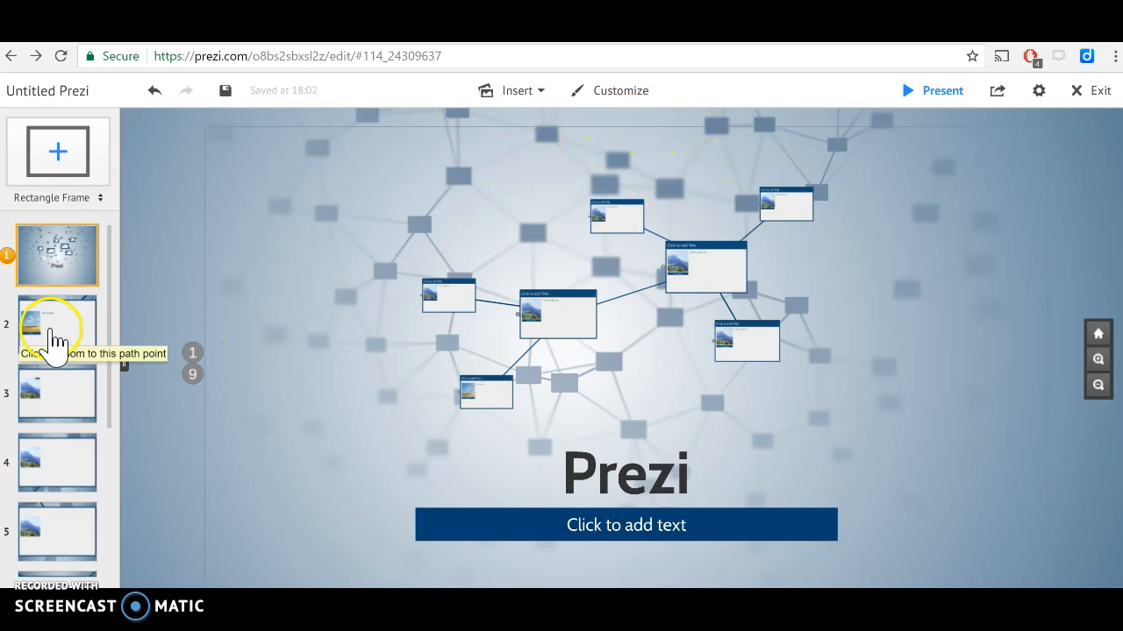
{"action": "left_click", "coordinate": [54, 338]}
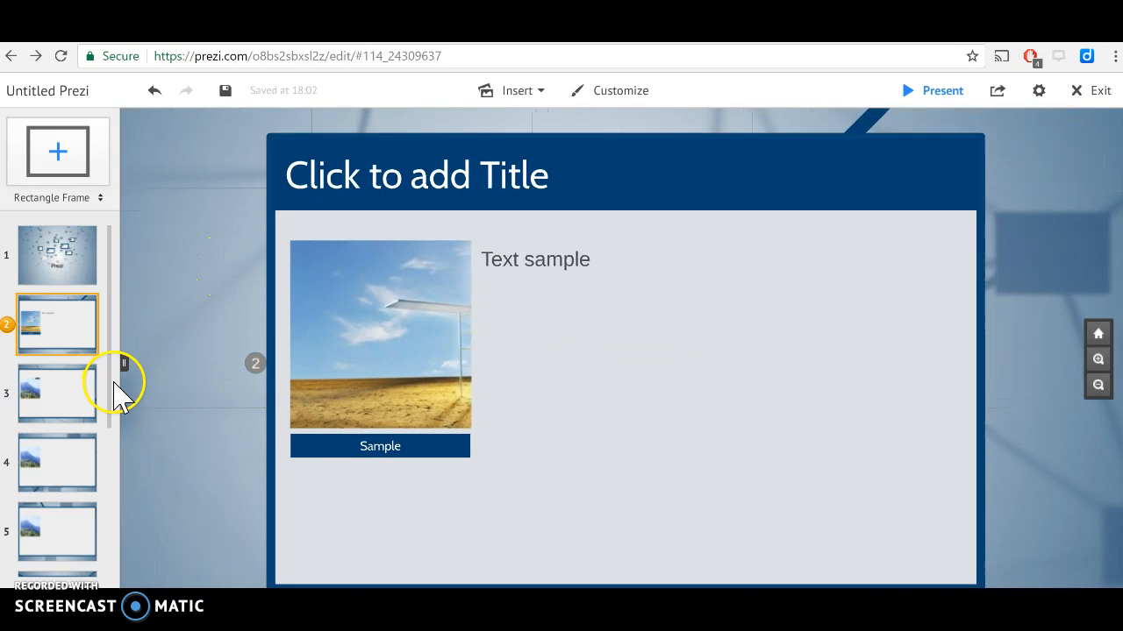
{"action": "left_click_drag", "start_coordinate": [108, 388], "coordinate": [114, 434]}
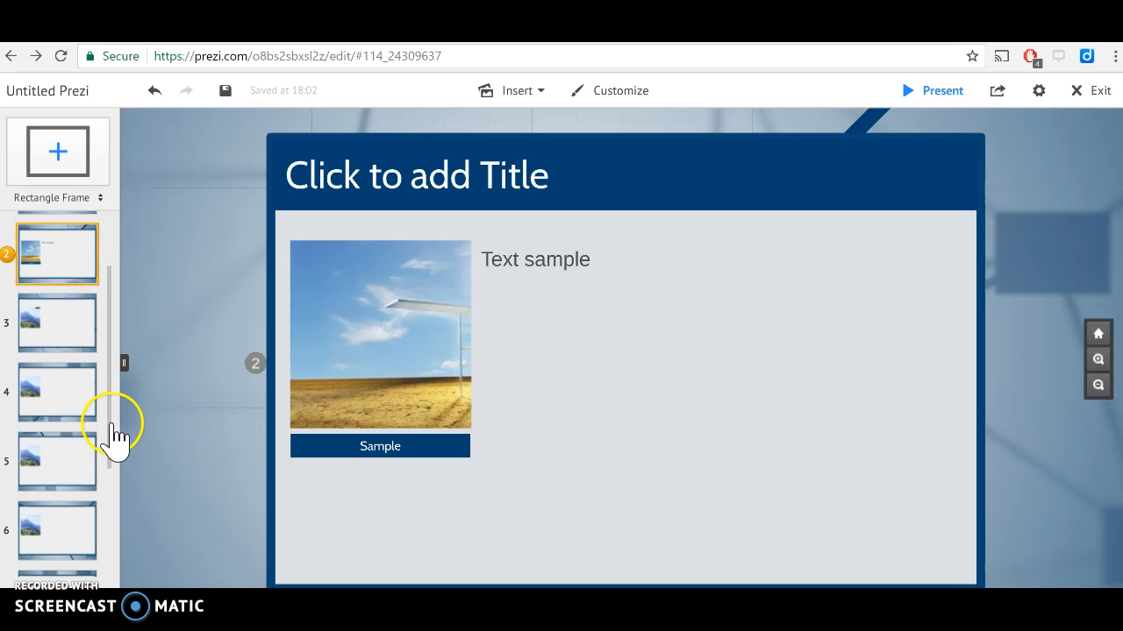
{"action": "left_click", "coordinate": [1102, 334]}
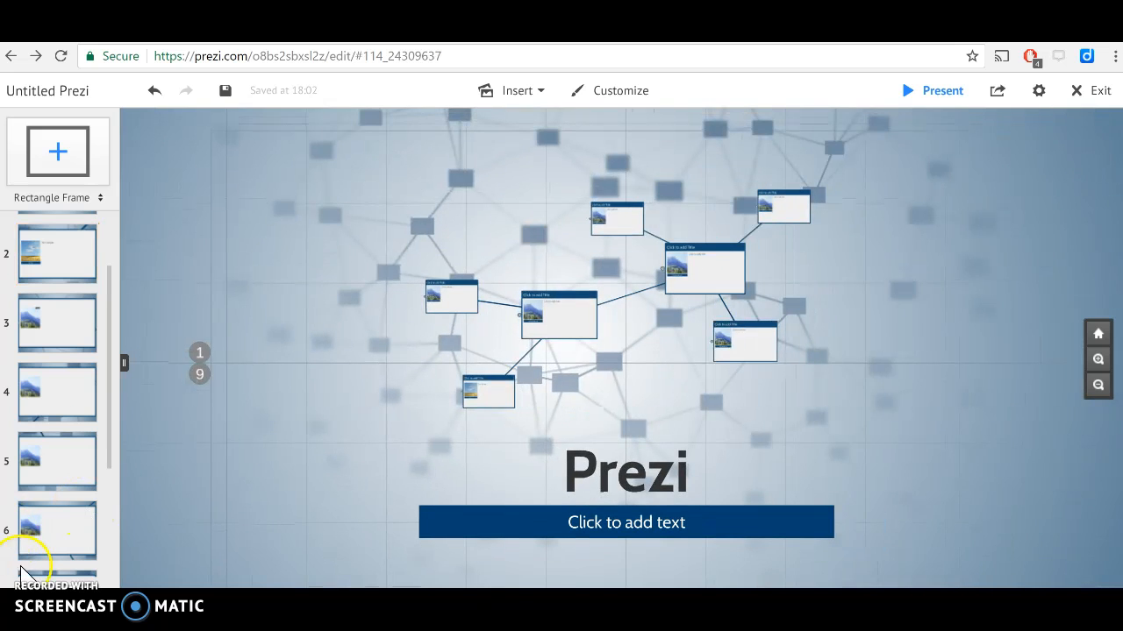
Add a bracket frame over the golden field image in path point 2.
{"action": "left_click", "coordinate": [57, 274]}
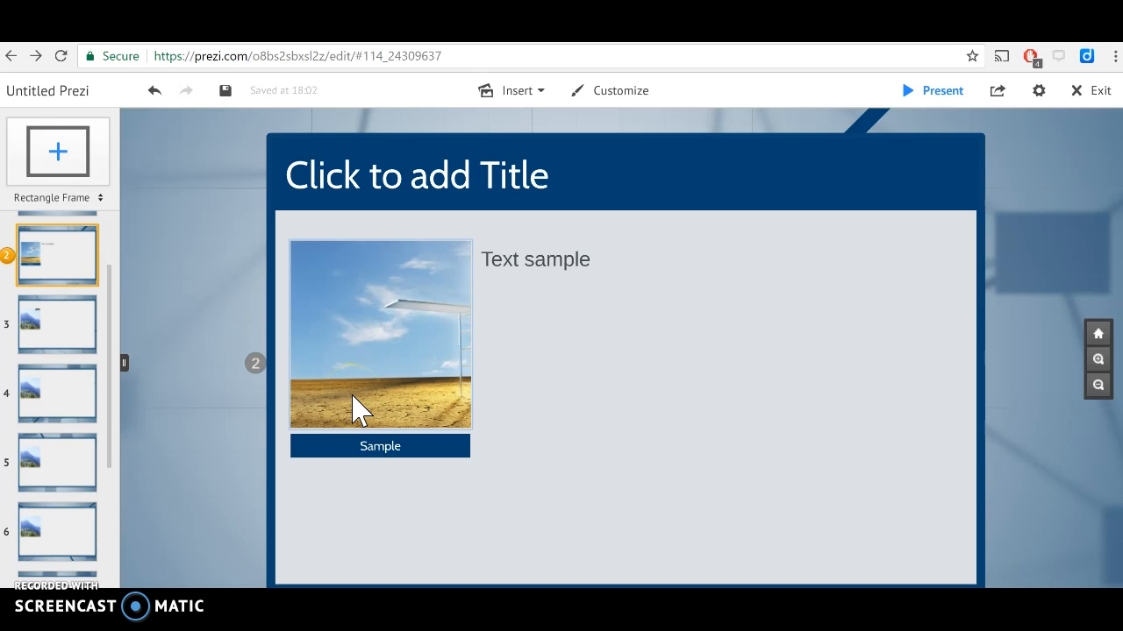
{"action": "left_click", "coordinate": [102, 204]}
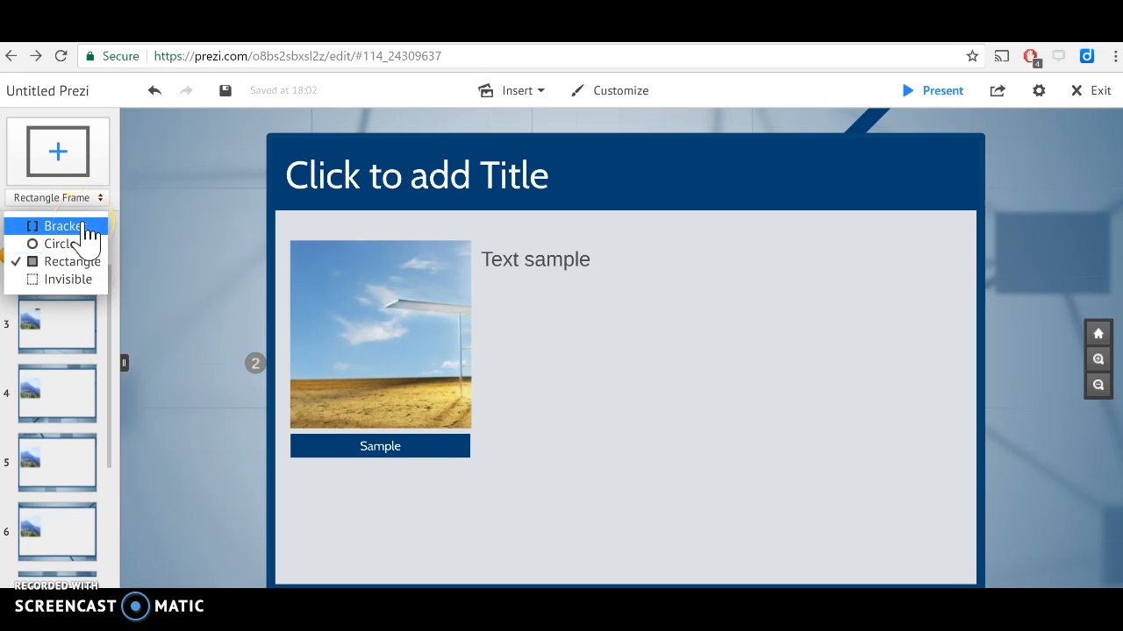
{"action": "left_click", "coordinate": [87, 227]}
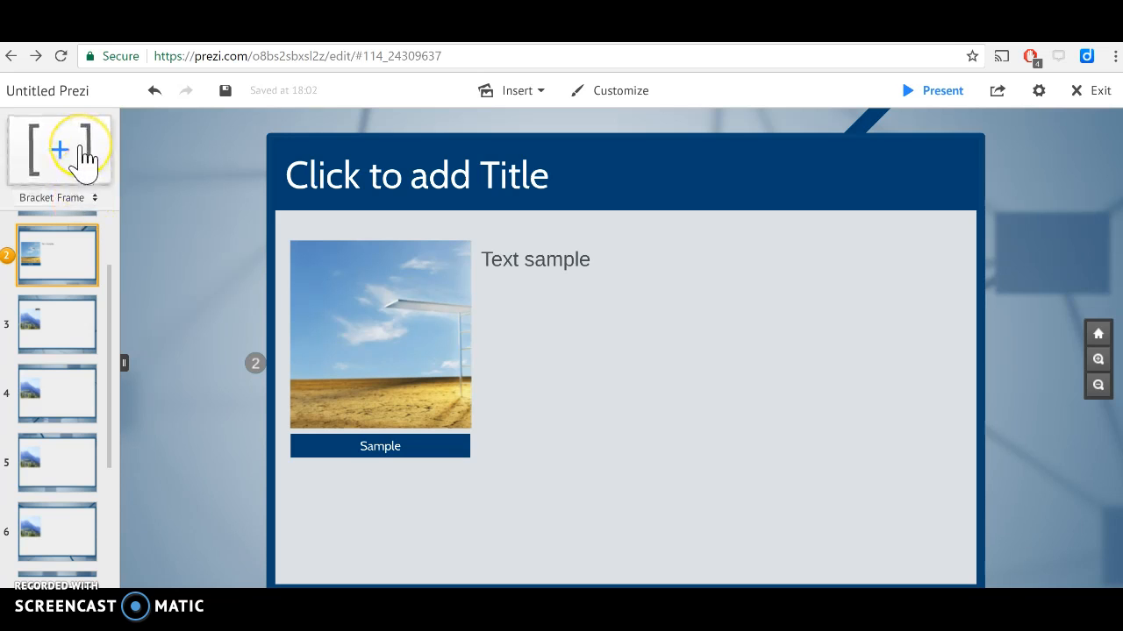
{"action": "left_click_drag", "start_coordinate": [83, 156], "coordinate": [397, 314]}
{"action": "left_click_drag", "start_coordinate": [369, 359], "coordinate": [294, 456]}
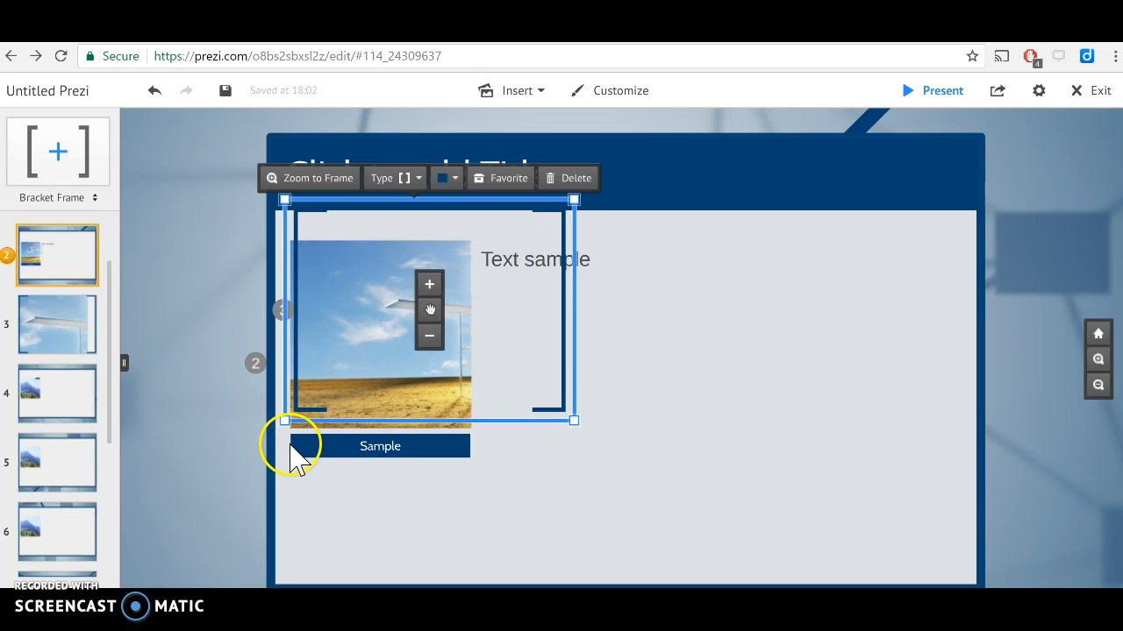
Reposition and shrink the bracket frame so that it surrounds the golden field image in path point 2.
{"action": "left_click", "coordinate": [429, 314]}
{"action": "left_click_drag", "start_coordinate": [429, 318], "coordinate": [406, 336]}
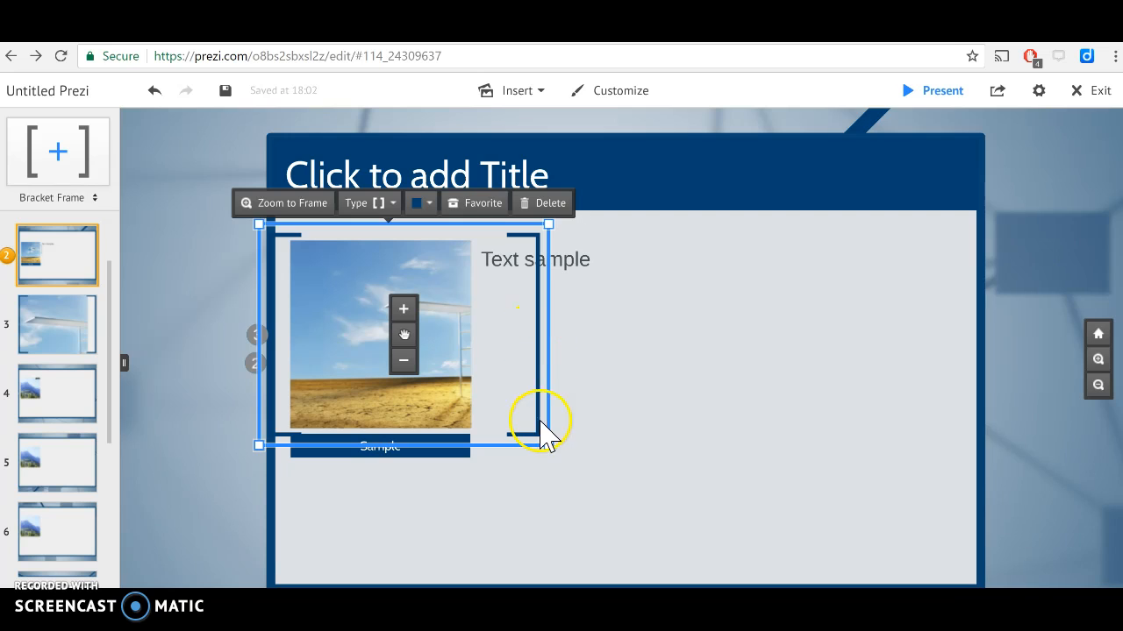
{"action": "left_click_drag", "start_coordinate": [542, 445], "coordinate": [507, 455]}
{"action": "left_click", "coordinate": [404, 340]}
{"action": "mouse_move", "coordinate": [404, 340]}
{"action": "left_mouse_down"}
{"action": "mouse_move", "coordinate": [384, 332]}
{"action": "mouse_move", "coordinate": [383, 344]}
{"action": "left_mouse_up"}
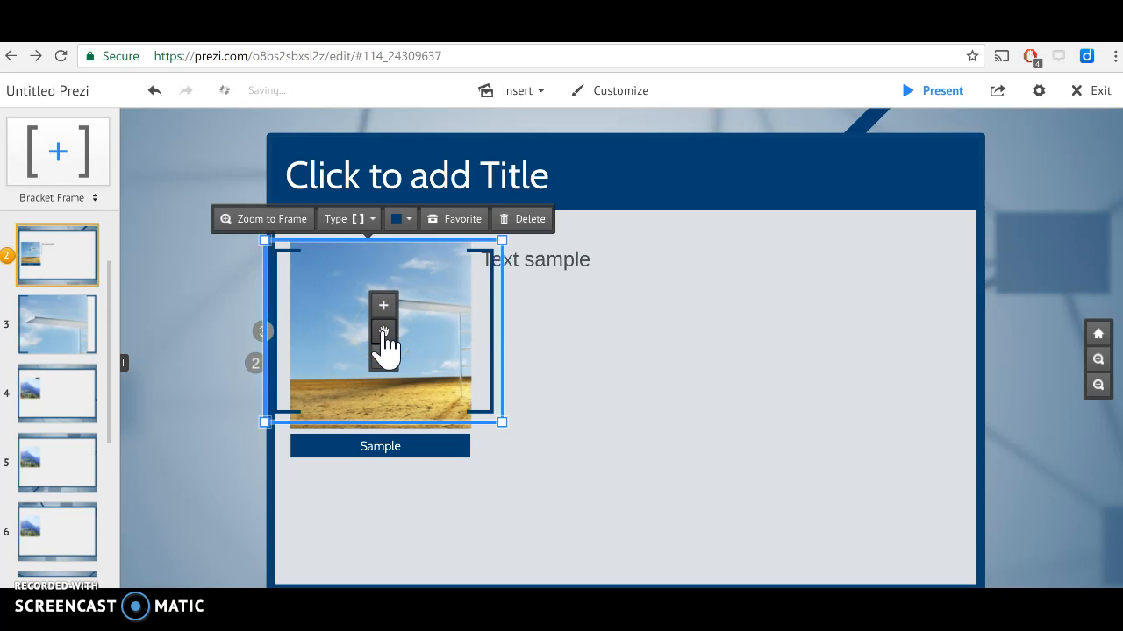
{"action": "left_click", "coordinate": [375, 220]}
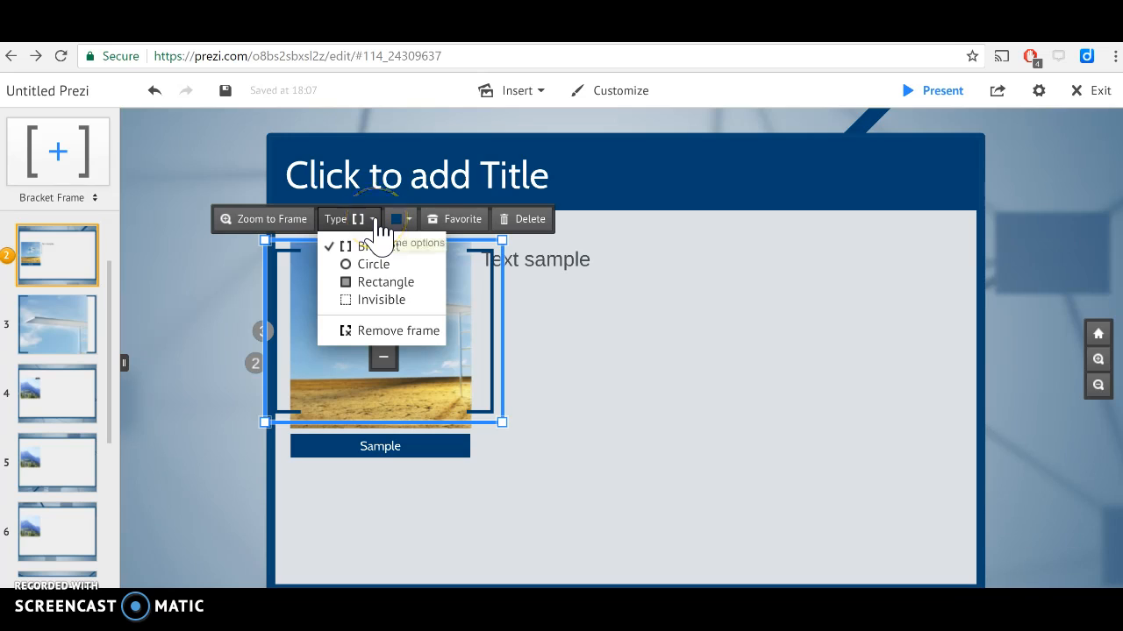
{"action": "left_click", "coordinate": [378, 221]}
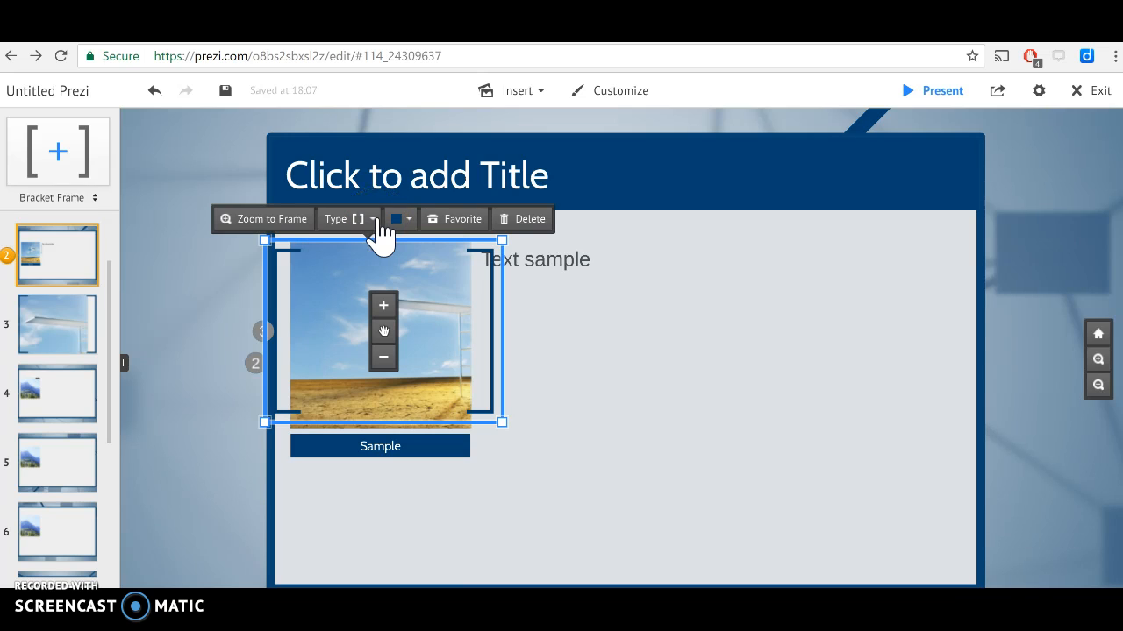
{"action": "left_click", "coordinate": [408, 219]}
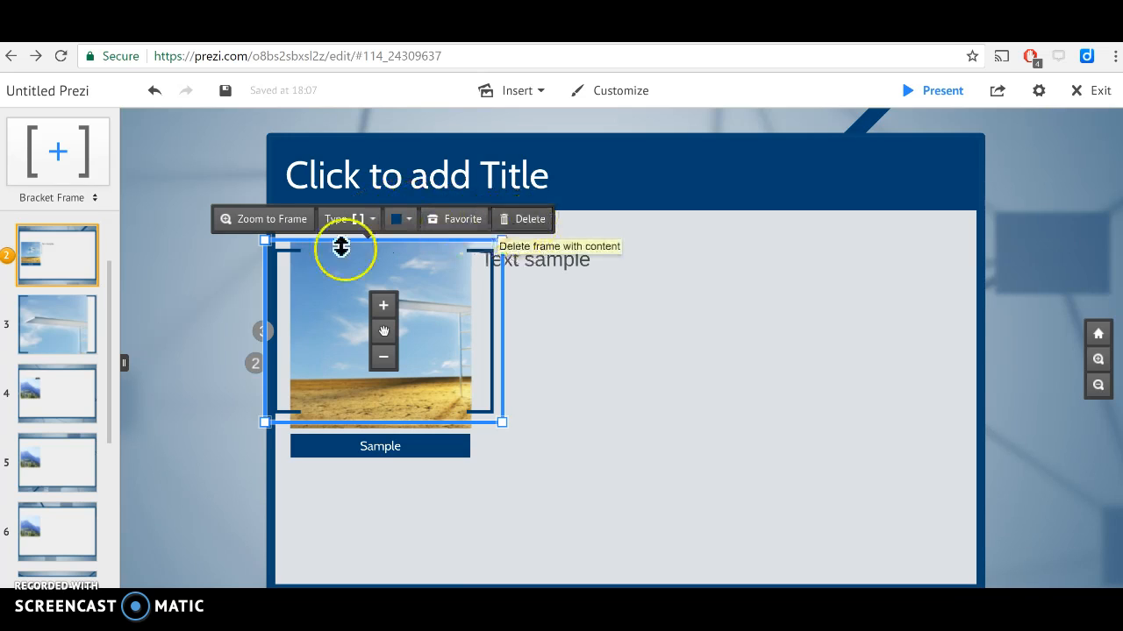
{"action": "left_click", "coordinate": [221, 284]}
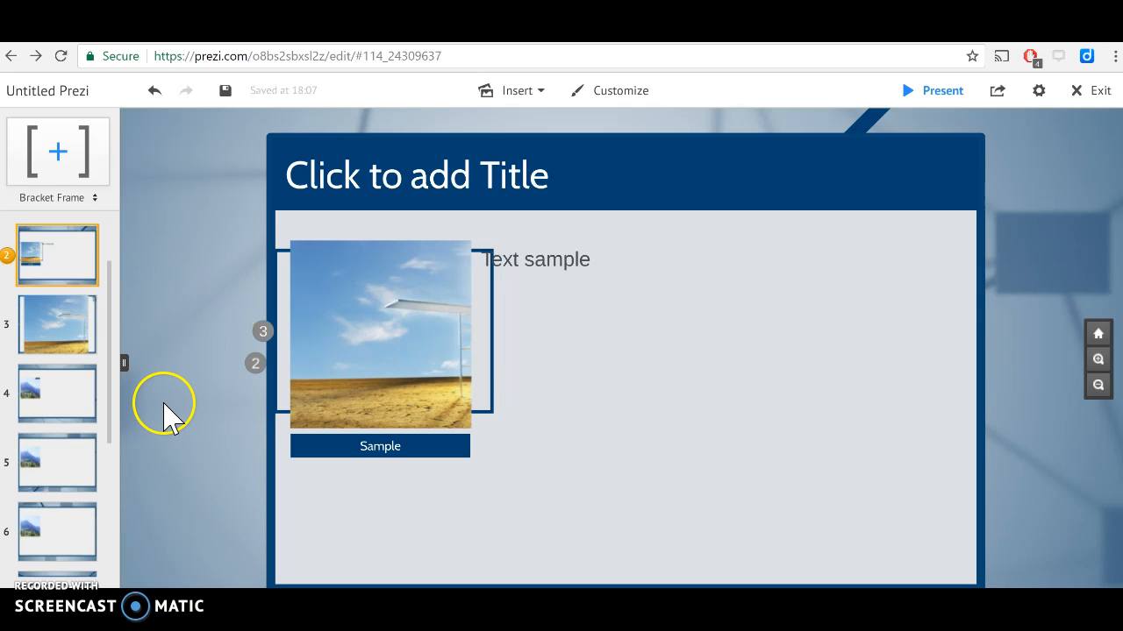
View the new bracket frame at path point 3, review path points 1 to 5 in order, and return to the overview.
{"action": "scroll", "coordinate": [62, 395], "scroll_direction": "up", "scroll_amount": 1}
{"action": "left_click", "coordinate": [61, 395]}
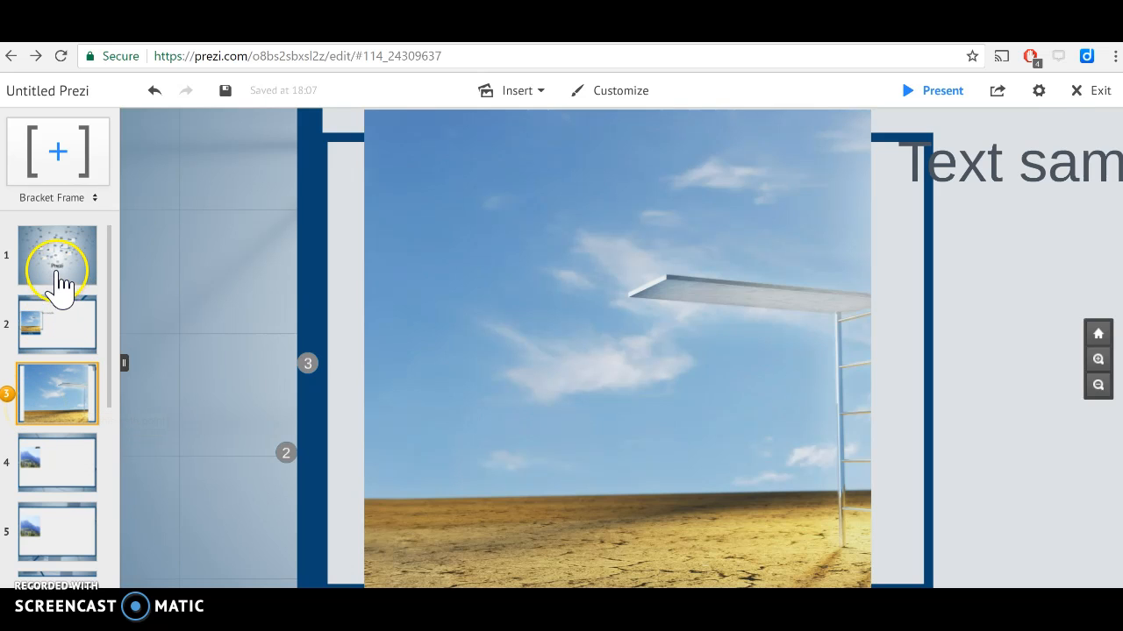
{"action": "left_click", "coordinate": [1100, 335]}
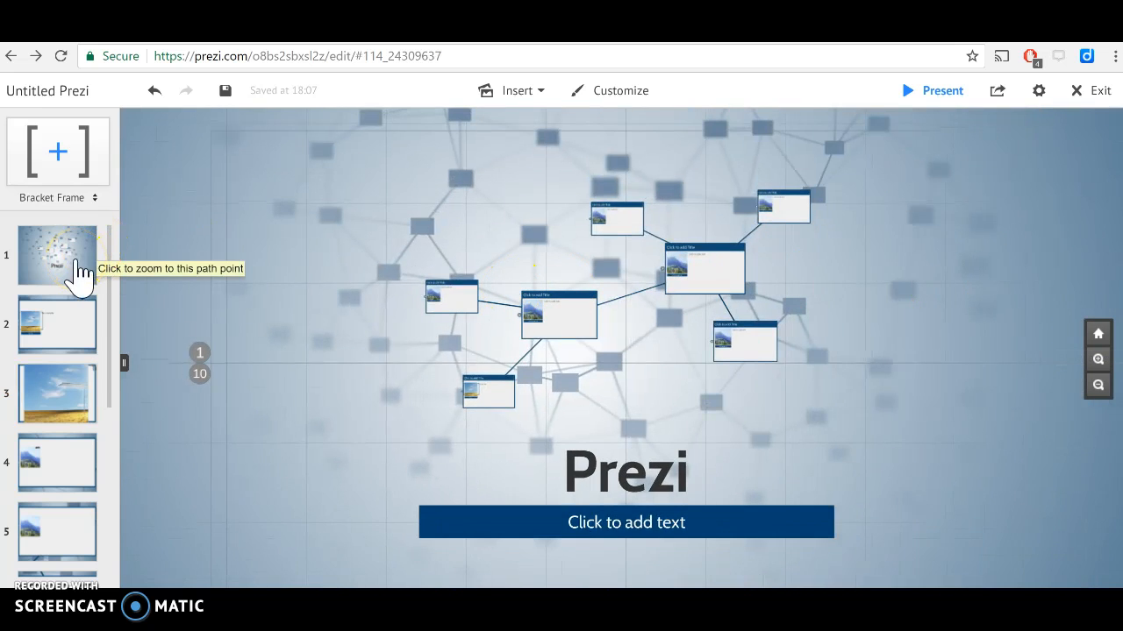
{"action": "left_click", "coordinate": [77, 272]}
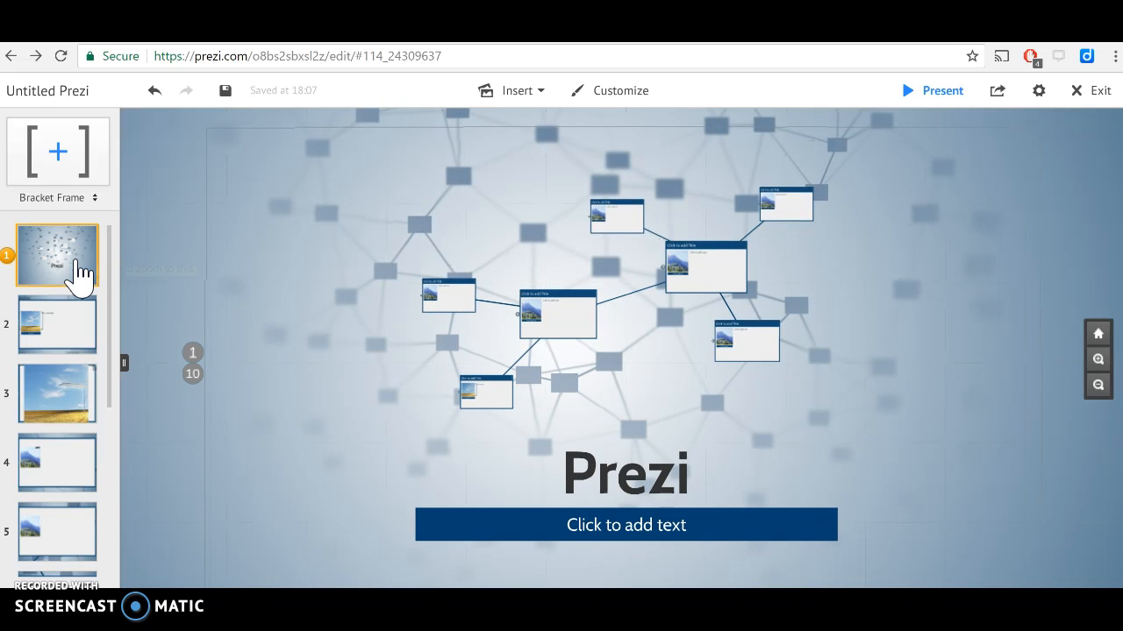
{"action": "left_click", "coordinate": [77, 333]}
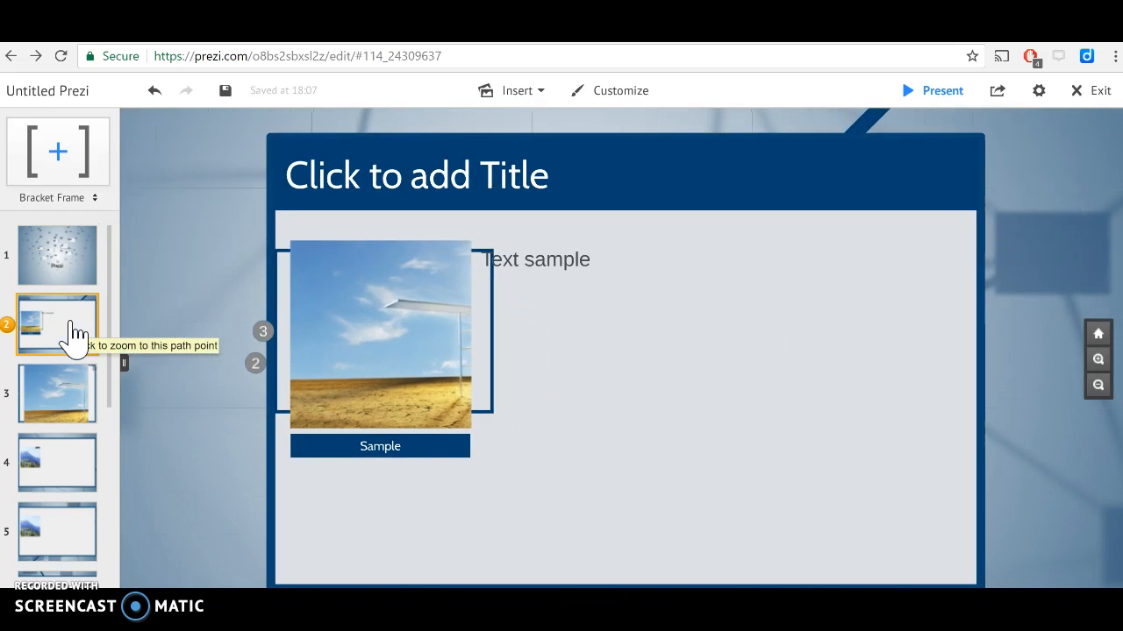
{"action": "left_click", "coordinate": [69, 394]}
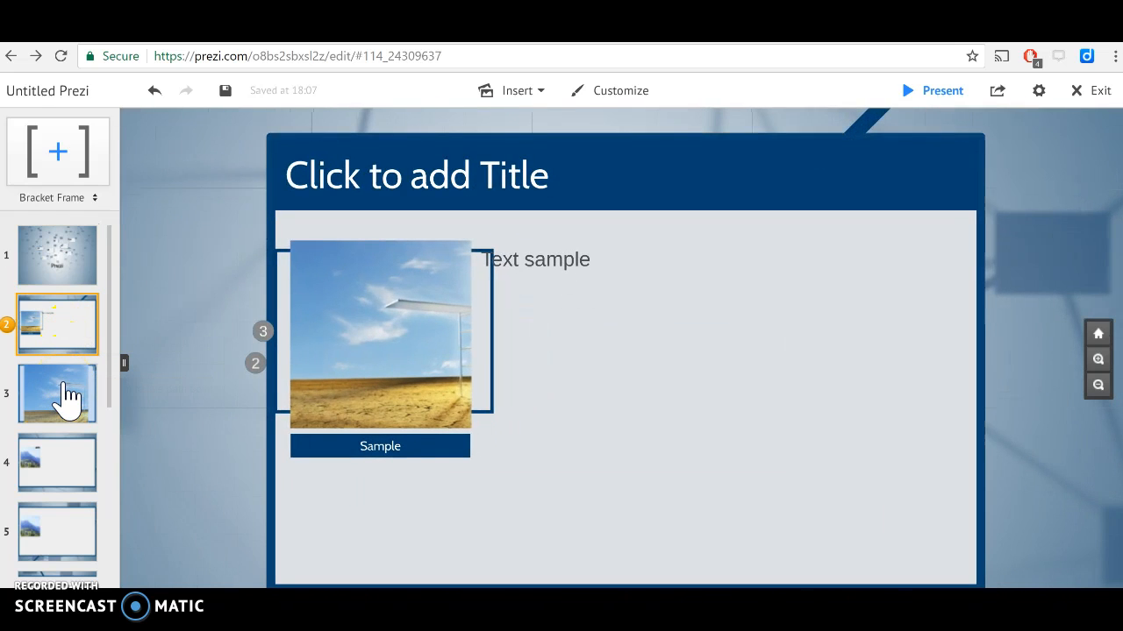
{"action": "left_click", "coordinate": [68, 395]}
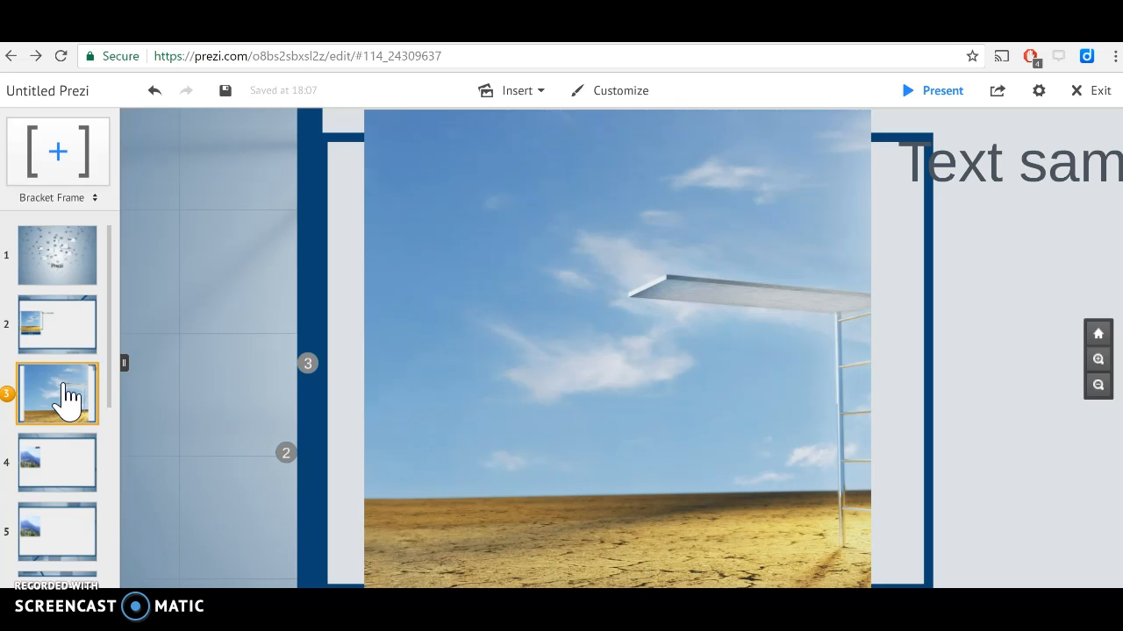
{"action": "left_click", "coordinate": [55, 469]}
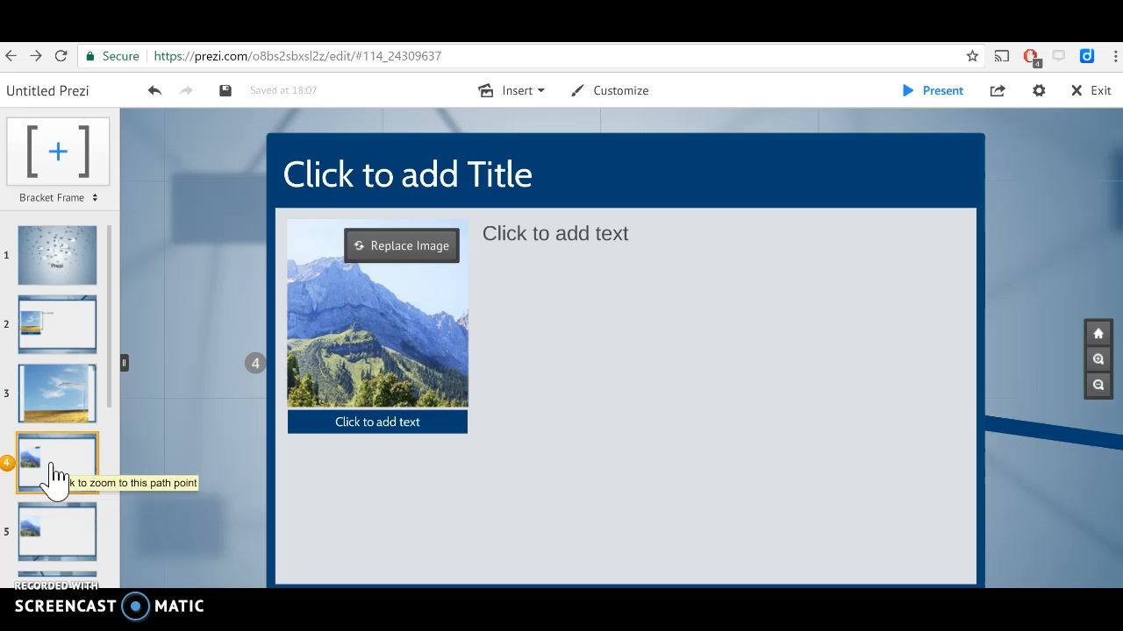
{"action": "left_click", "coordinate": [53, 509]}
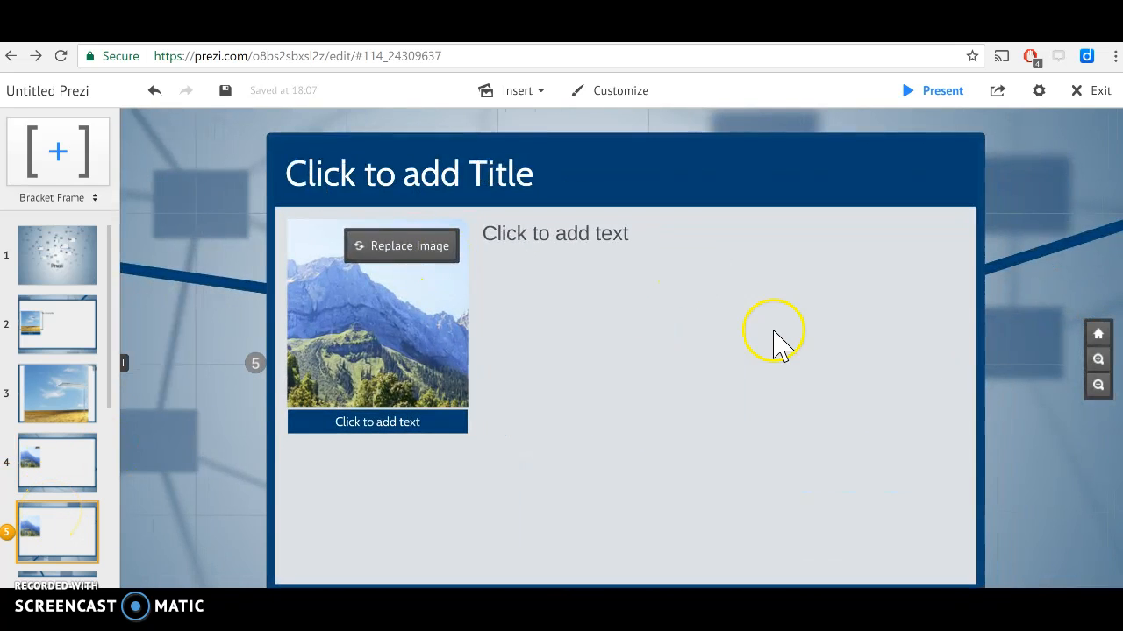
{"action": "left_click", "coordinate": [1099, 339]}
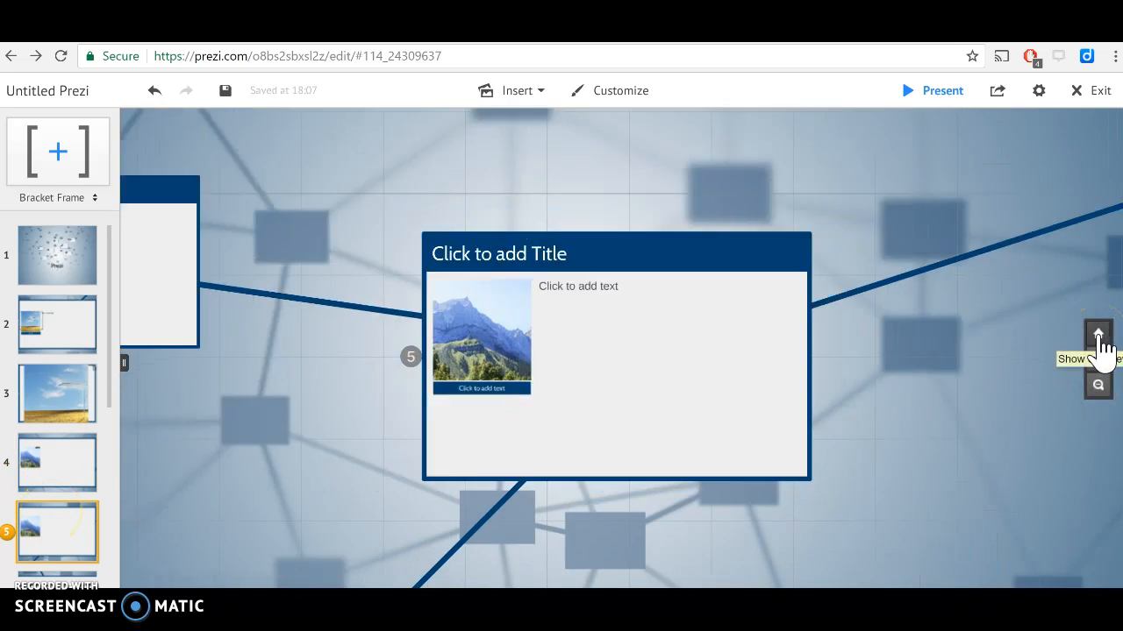